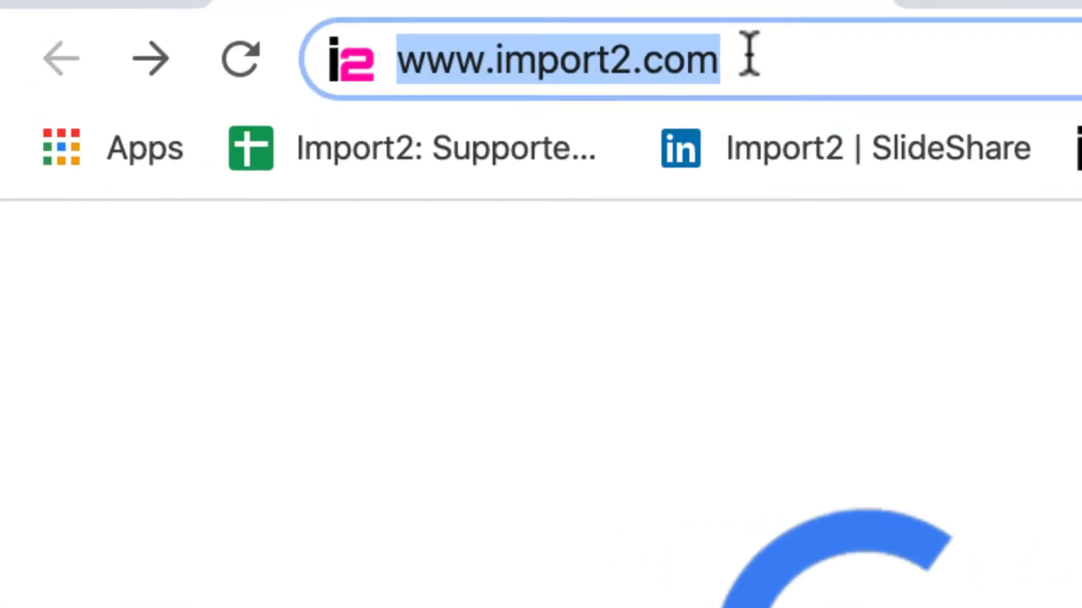
# Open the Import2 Wizard free trial sign-up form.
pyautogui.press('Return')
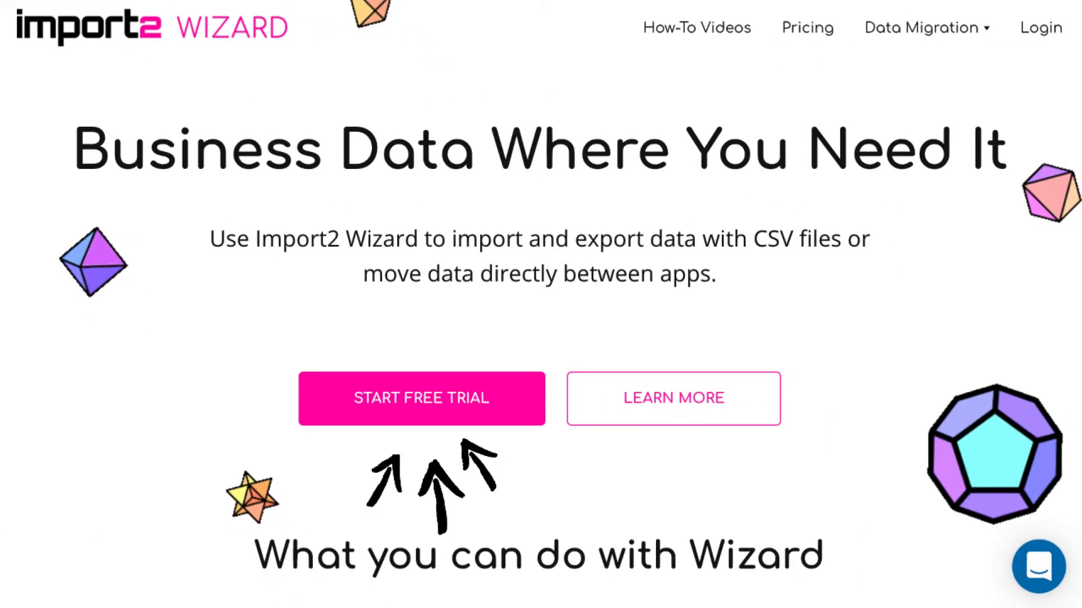
pyautogui.click(434, 413)
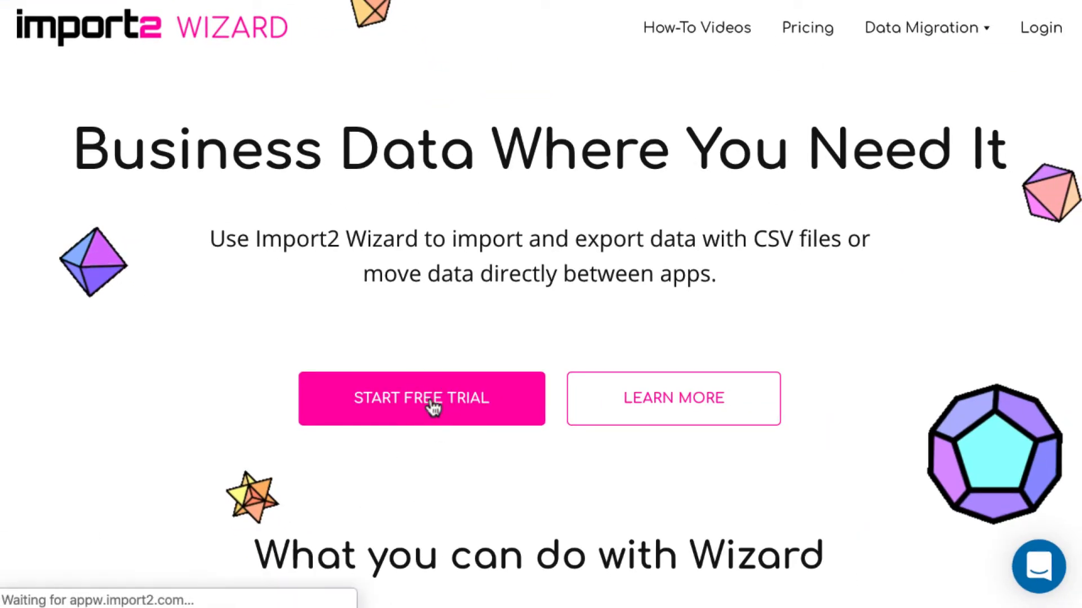
pyautogui.scroll(-2, 961, 500)
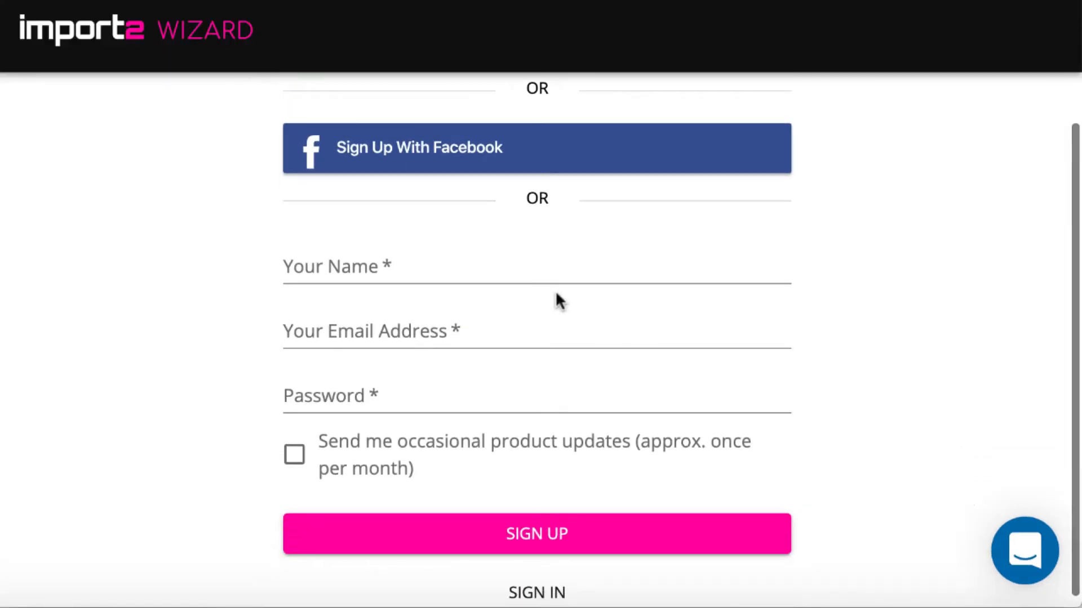
# Sign up with your name, e-mail address and account password, opting in to occasional product updates.
pyautogui.click(524, 267)
pyautogui.write('JANA')
pyautogui.click(492, 337)
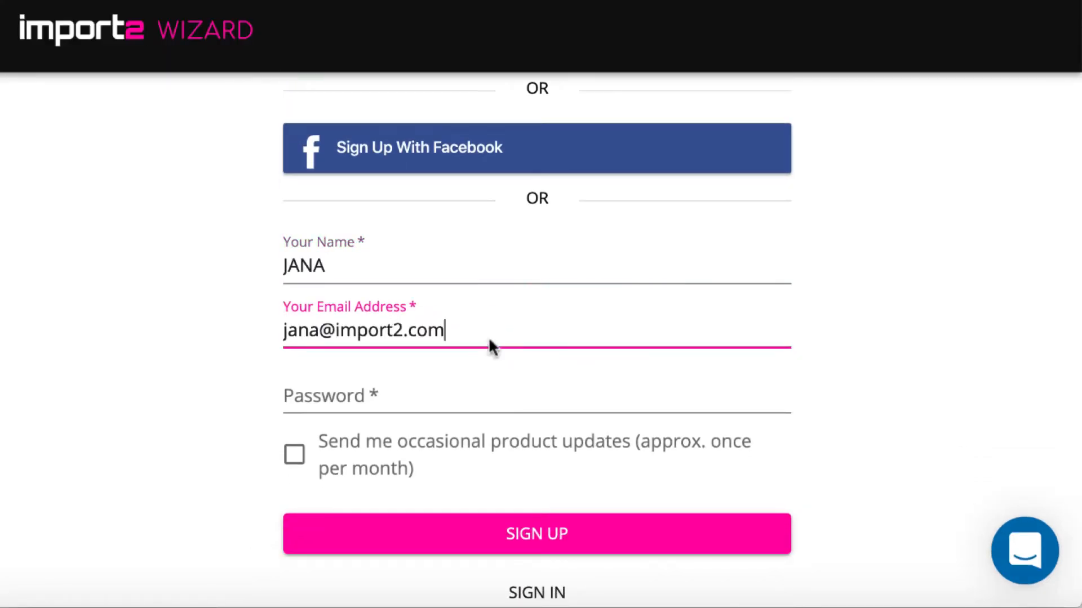
pyautogui.click(461, 393)
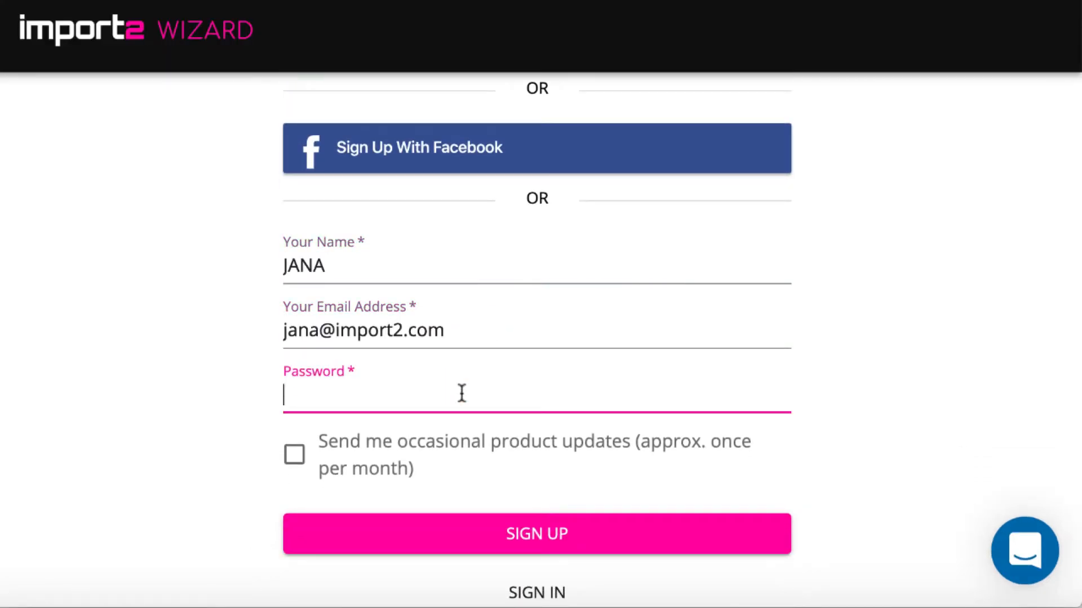
pyautogui.click(294, 454)
pyautogui.click(504, 533)
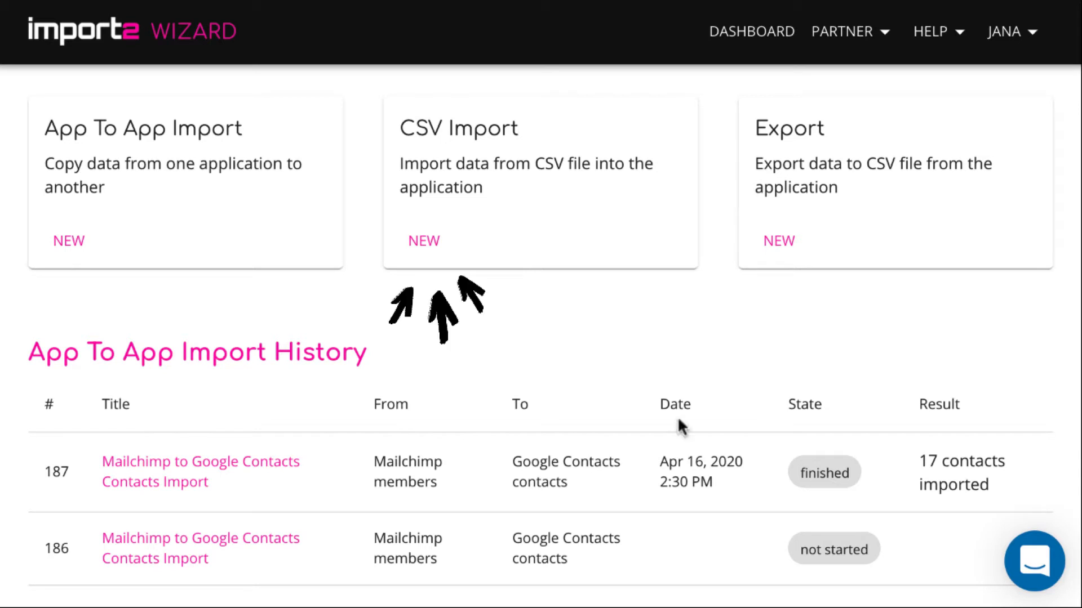
# Start a new CSV import into Pipedrive for People, choosing to add new and update existing records (upsert).
pyautogui.click(423, 240)
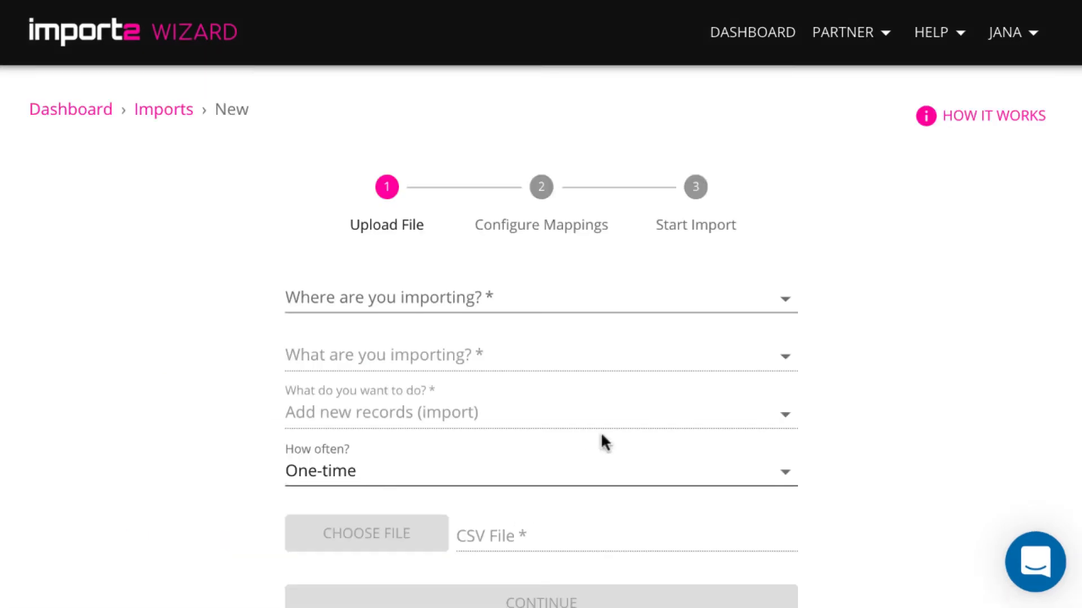
pyautogui.click(683, 303)
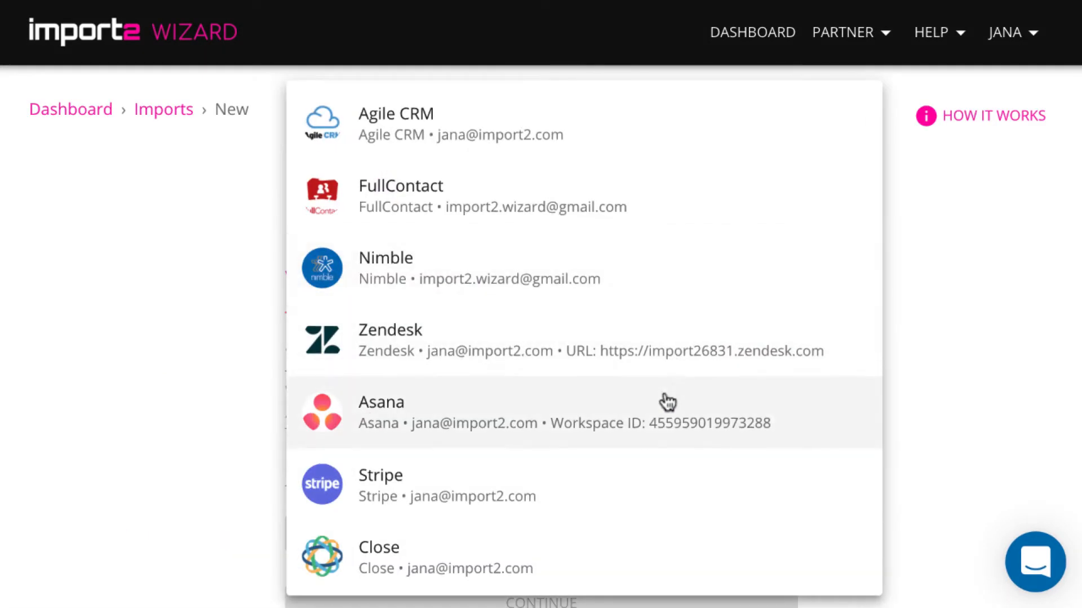
pyautogui.scroll(-6, 666, 403)
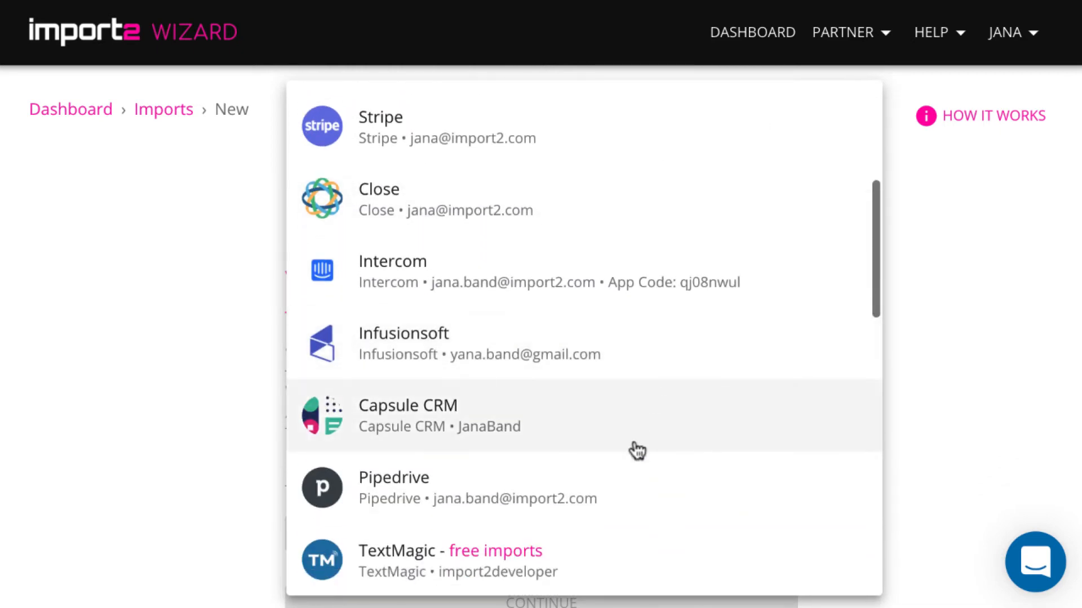
pyautogui.click(611, 486)
pyautogui.click(563, 389)
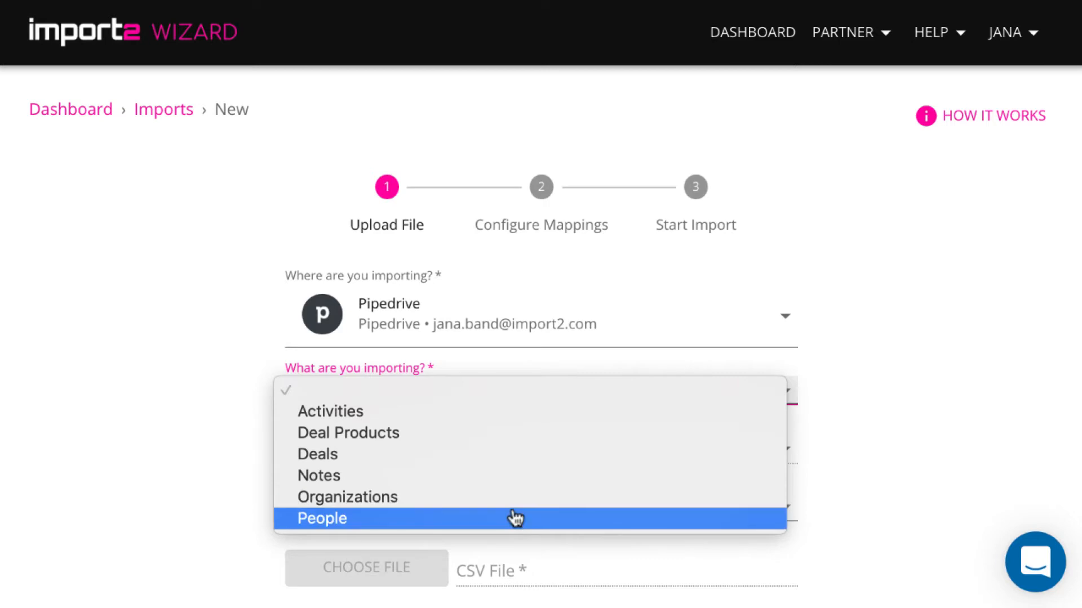
pyautogui.click(512, 517)
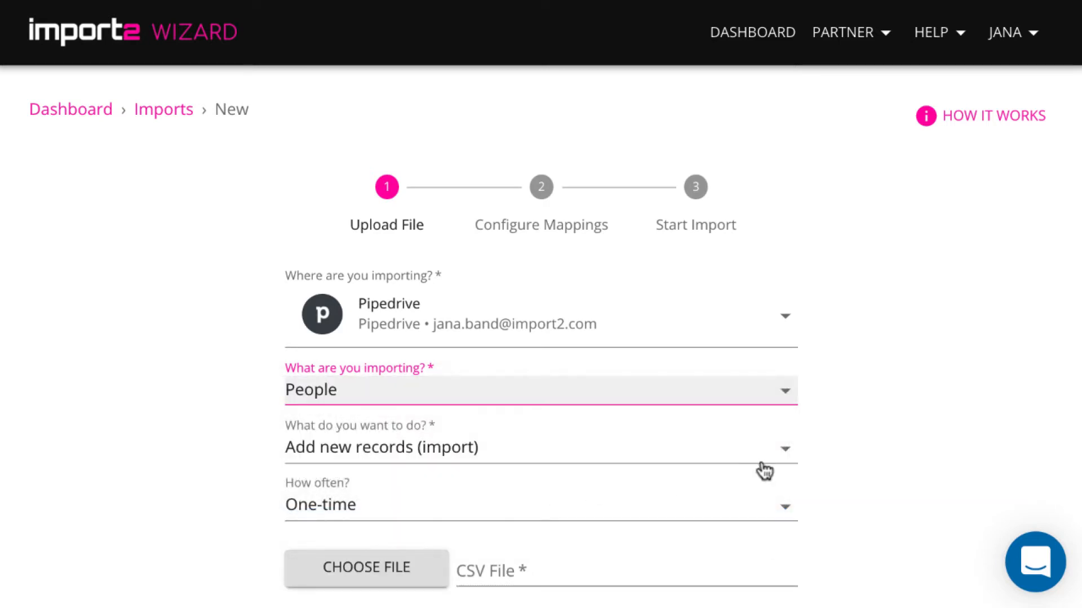
pyautogui.click(780, 457)
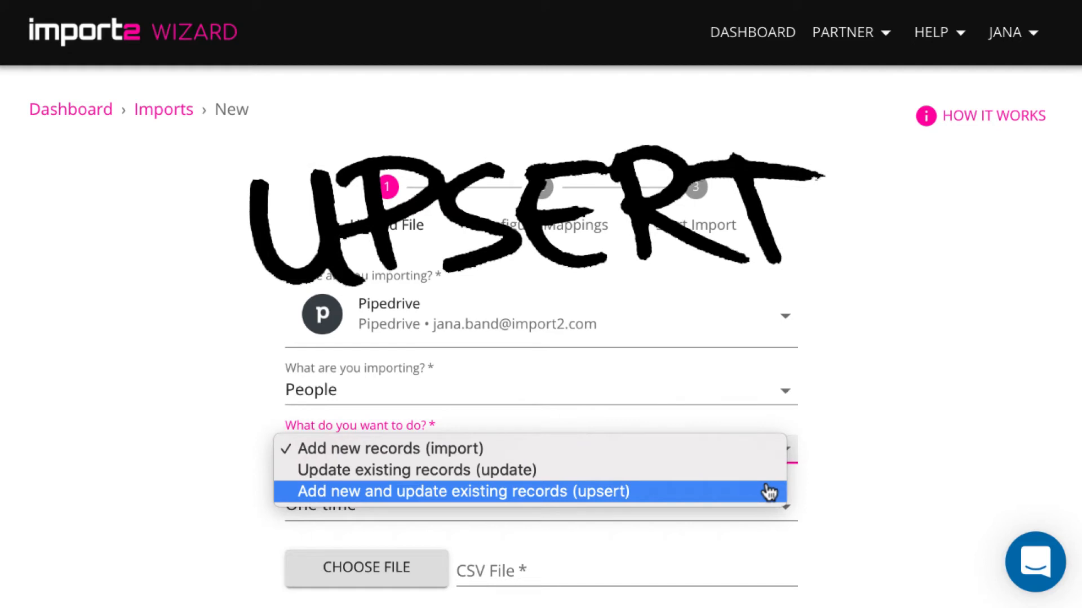
pyautogui.click(766, 492)
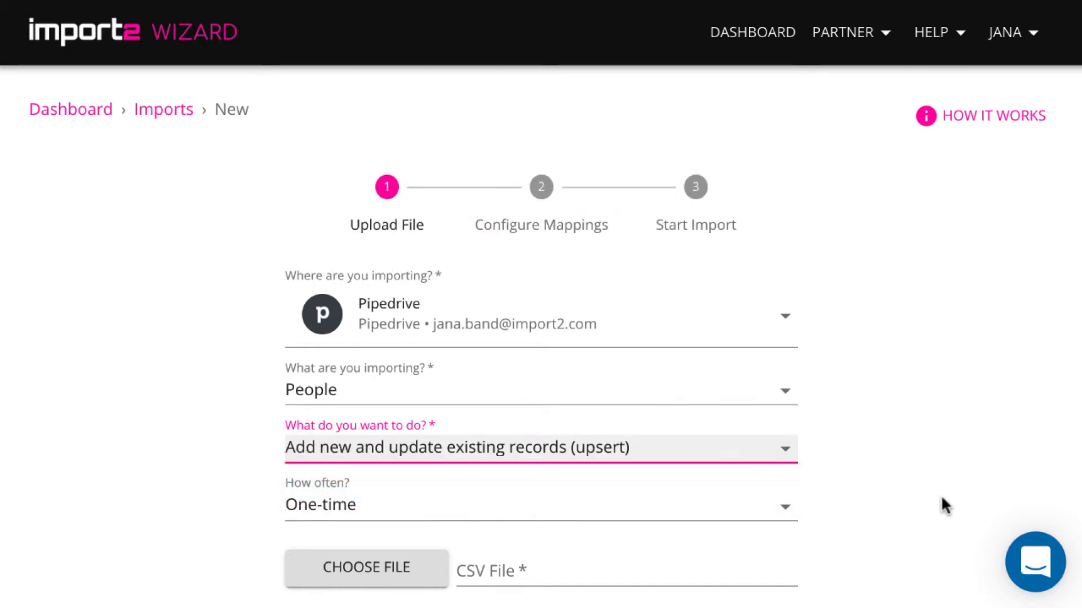
# Upload the file Pipedrive People.csv and continue to the mapping stage.
pyautogui.click(423, 568)
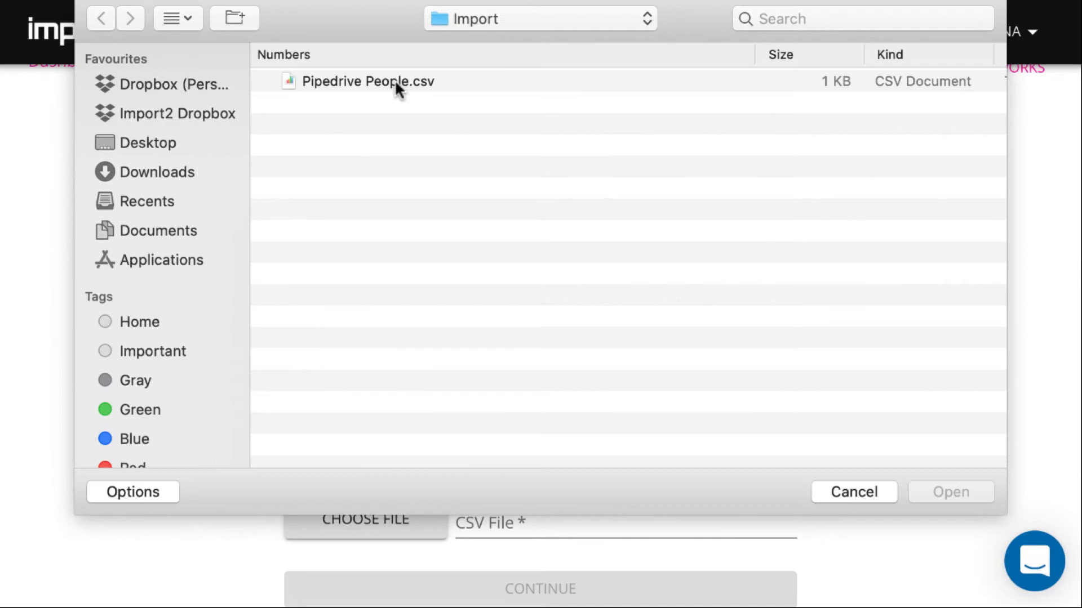
pyautogui.click(398, 85)
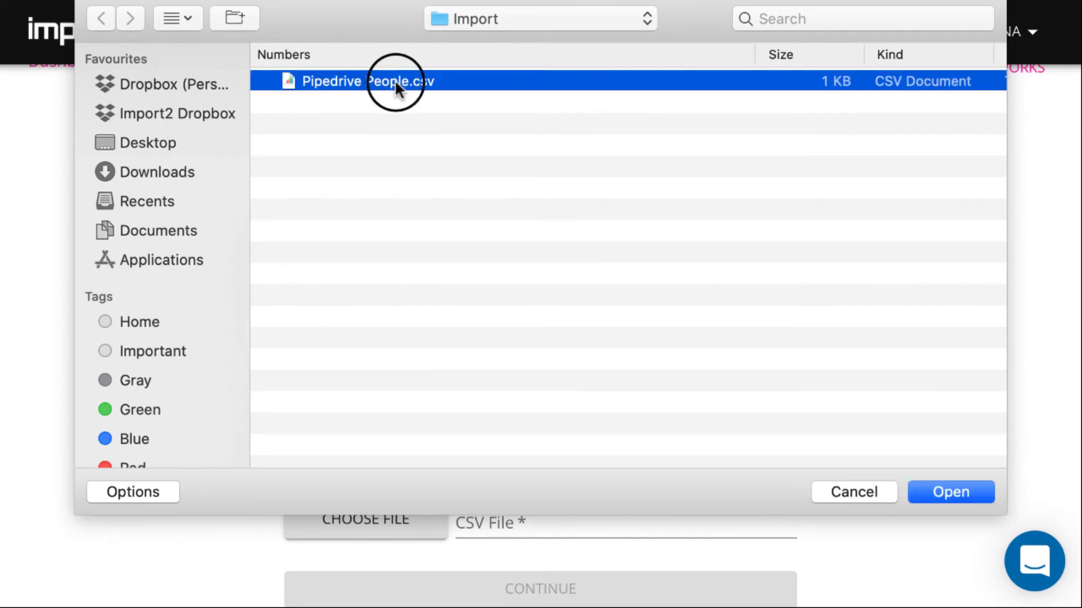
pyautogui.click(961, 492)
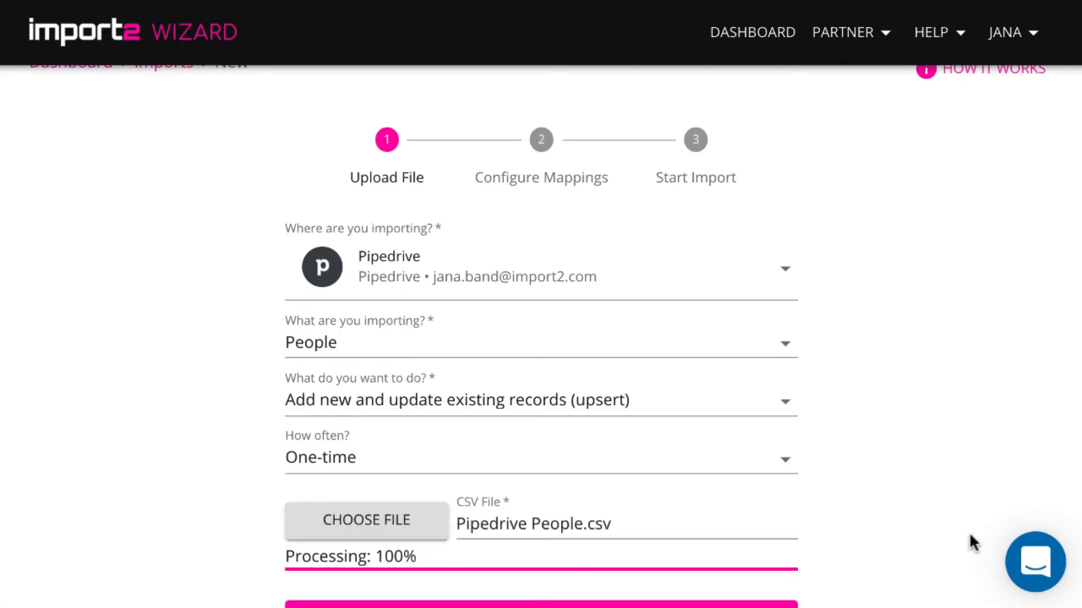
pyautogui.scroll(-1, 969, 534)
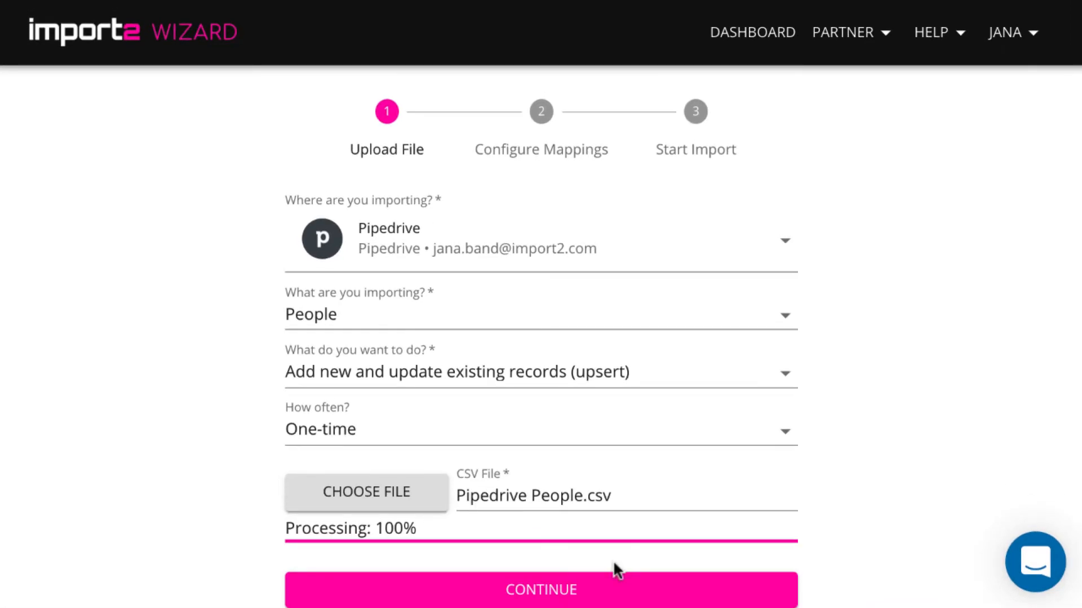
pyautogui.click(545, 586)
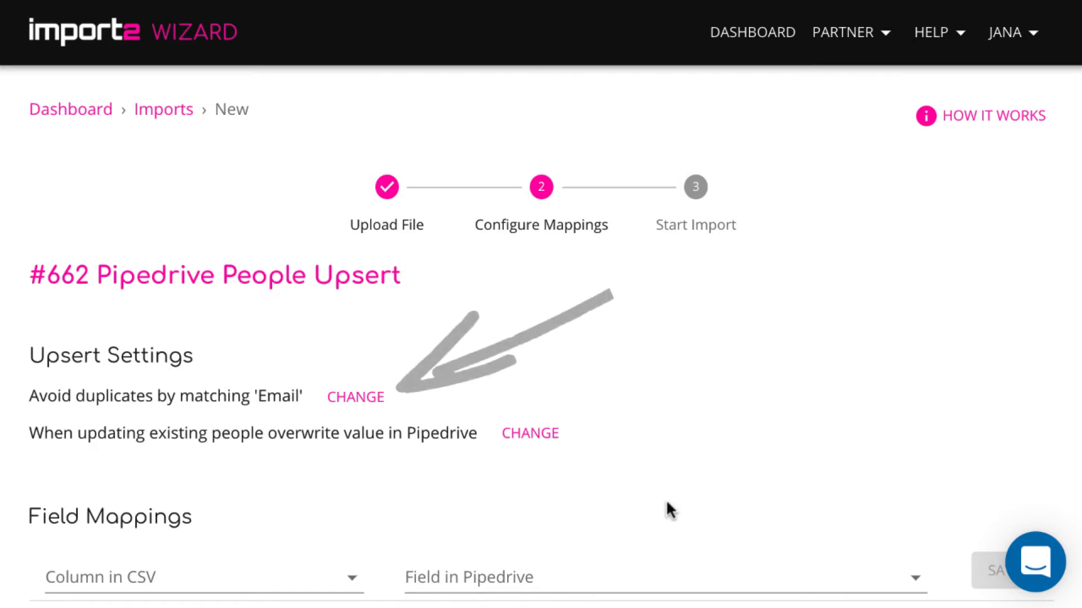
# Review the upsert settings for duplicate matching and overwriting values, closing both without changes.
pyautogui.click(355, 399)
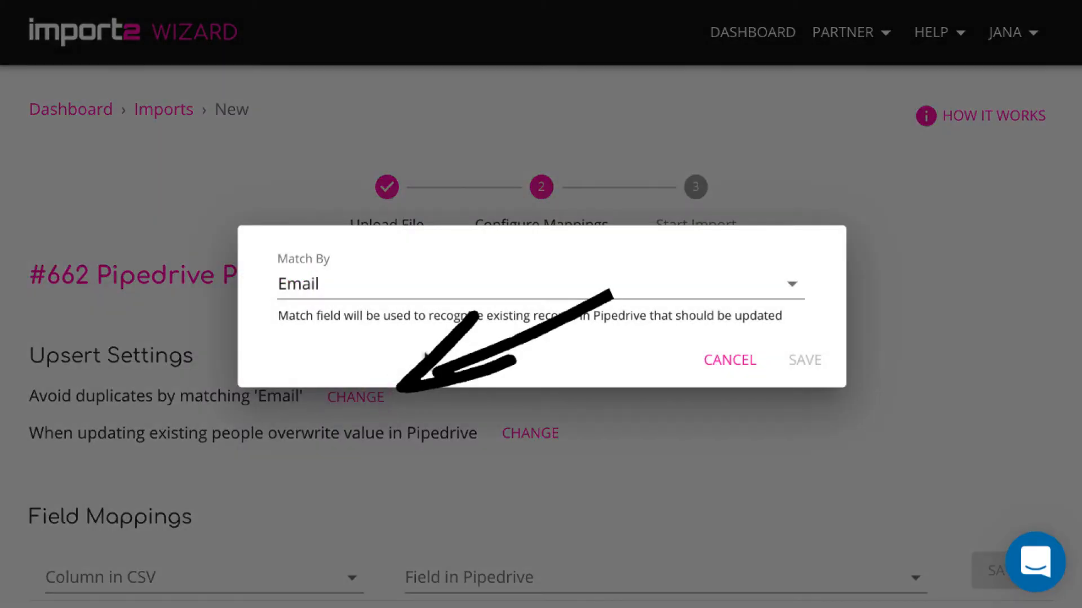
pyautogui.click(793, 287)
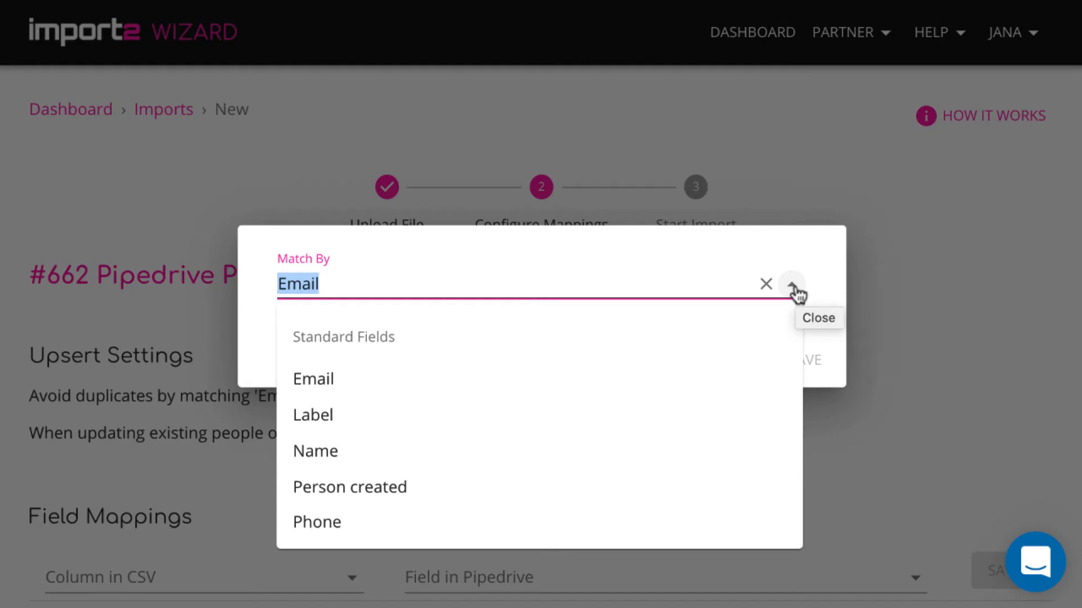
pyautogui.click(794, 287)
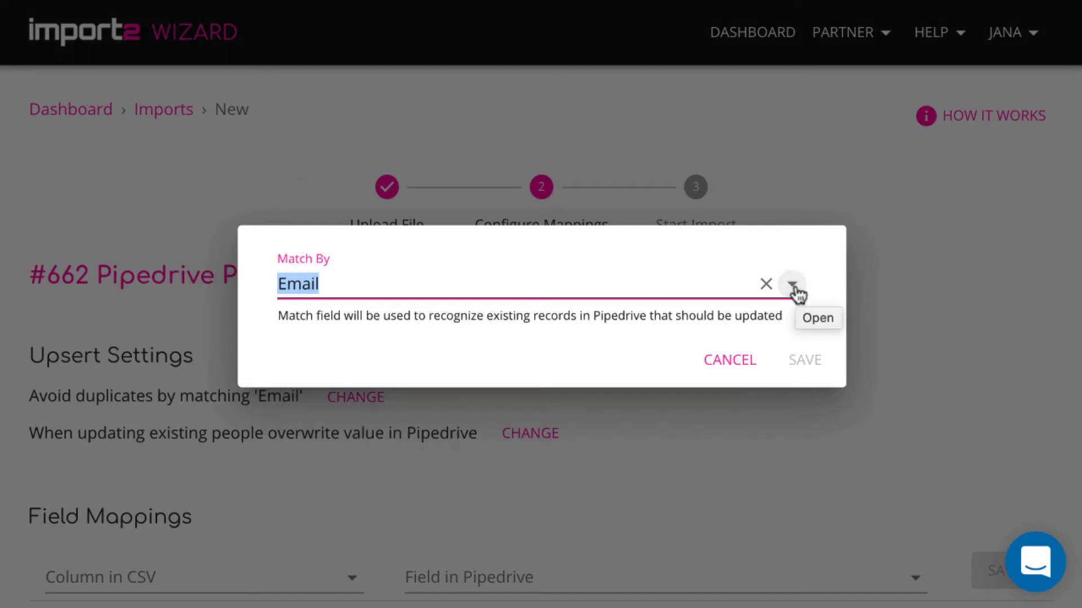
pyautogui.click(745, 362)
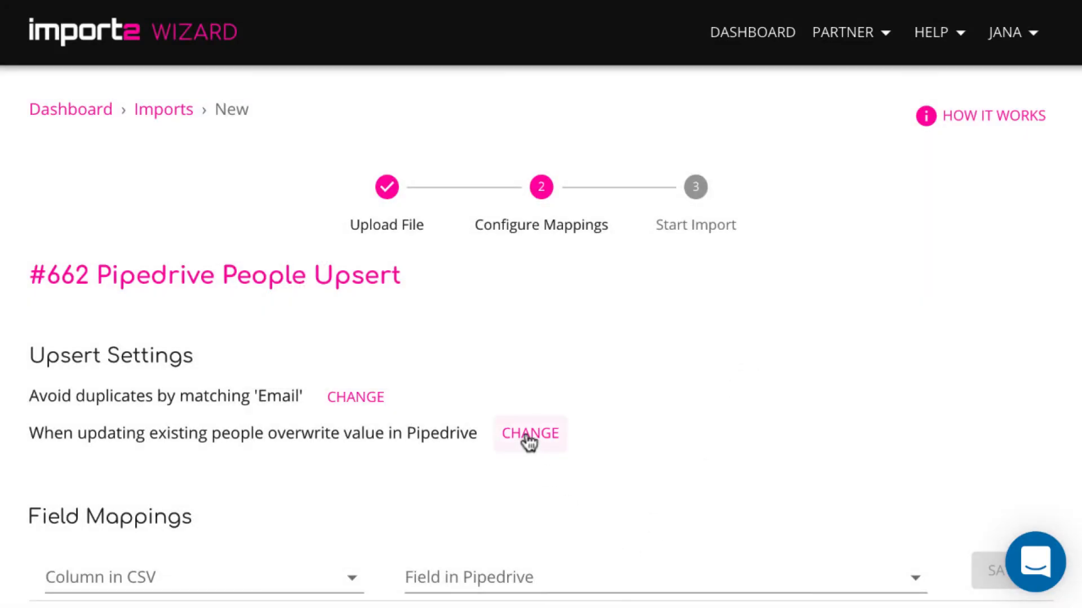
pyautogui.click(525, 435)
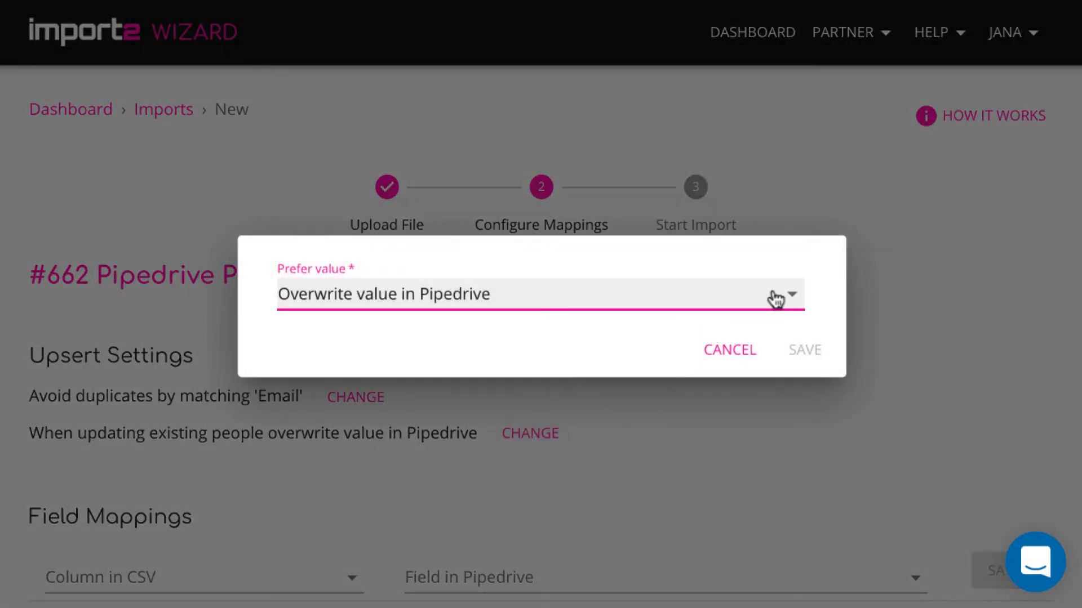
pyautogui.click(795, 294)
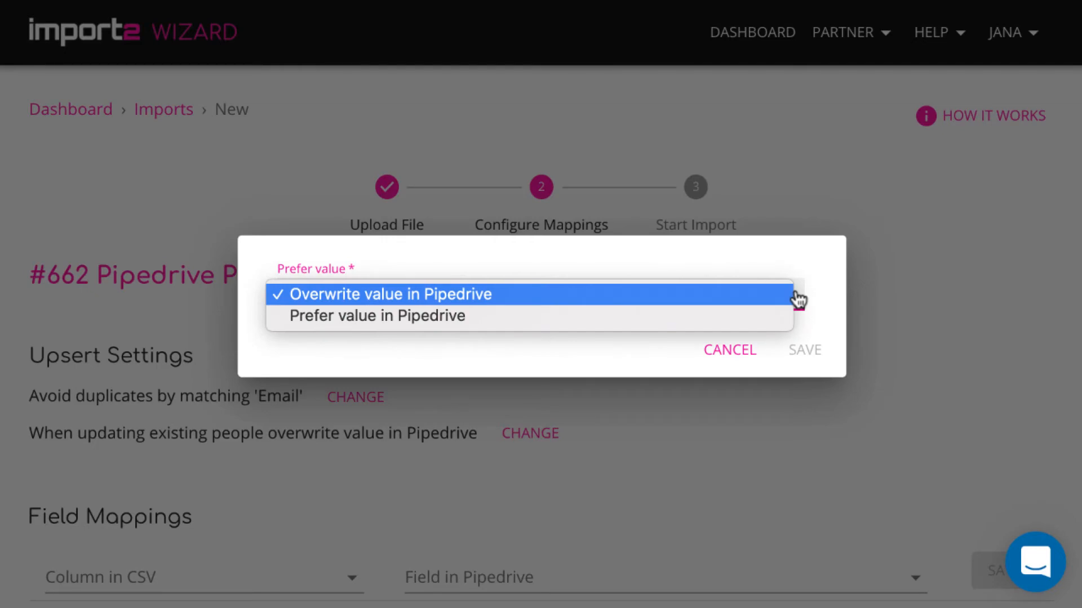
pyautogui.click(794, 292)
pyautogui.click(742, 352)
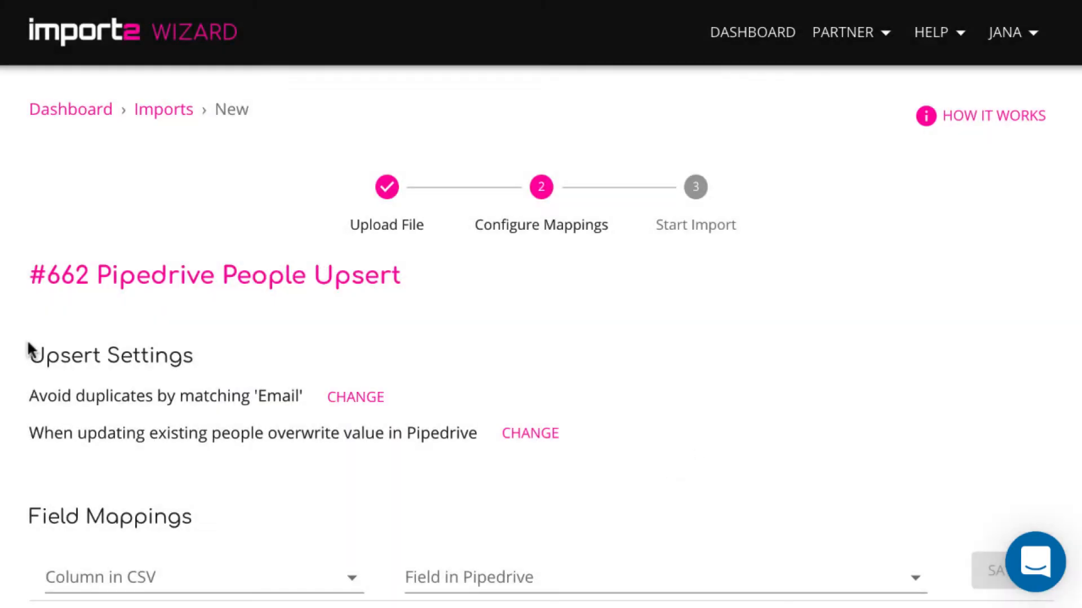
# Map the CSV Name column to the Pipedrive Name field and save the mapping.
pyautogui.scroll(-2, 231, 488)
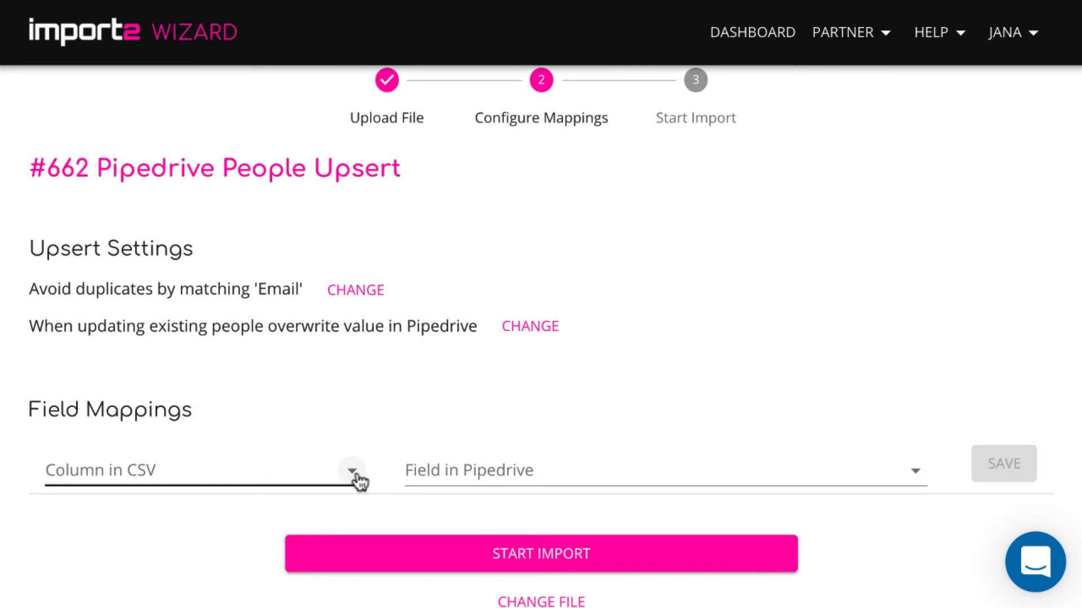
pyautogui.click(353, 472)
pyautogui.click(272, 399)
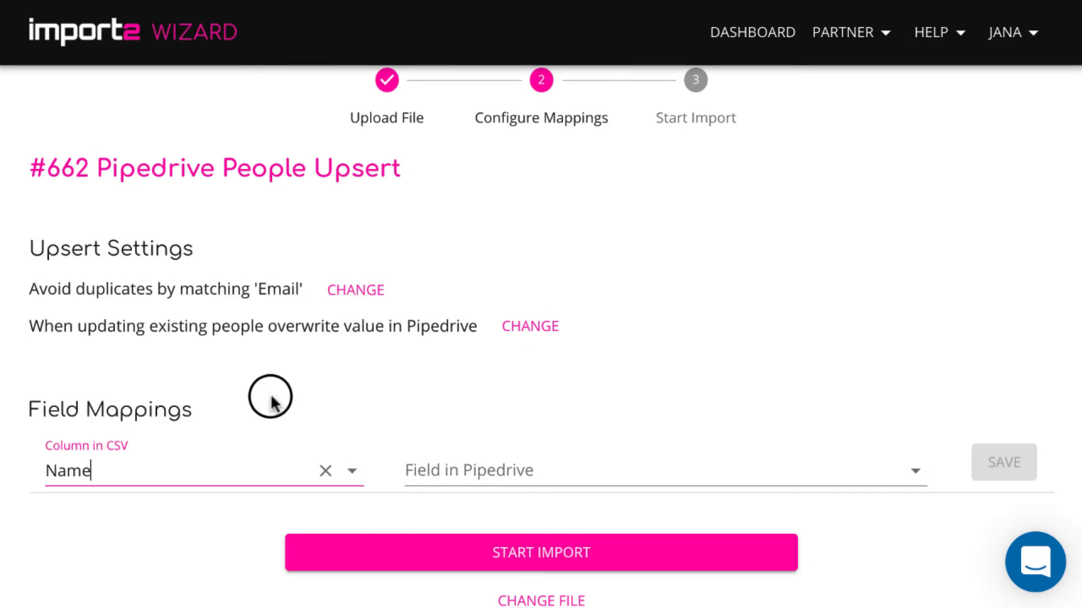
pyautogui.click(497, 467)
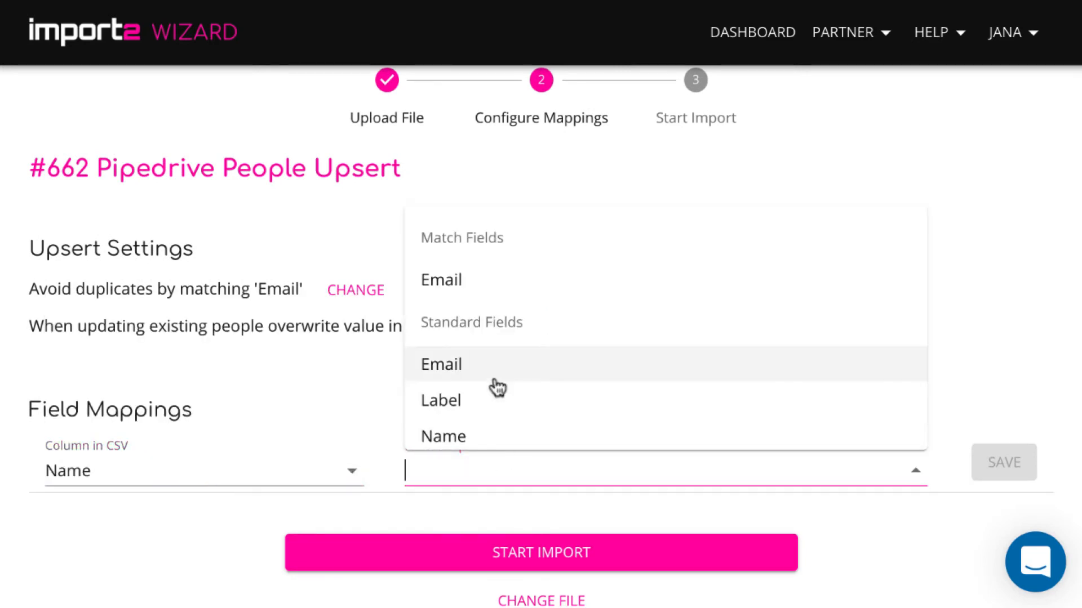
pyautogui.click(490, 435)
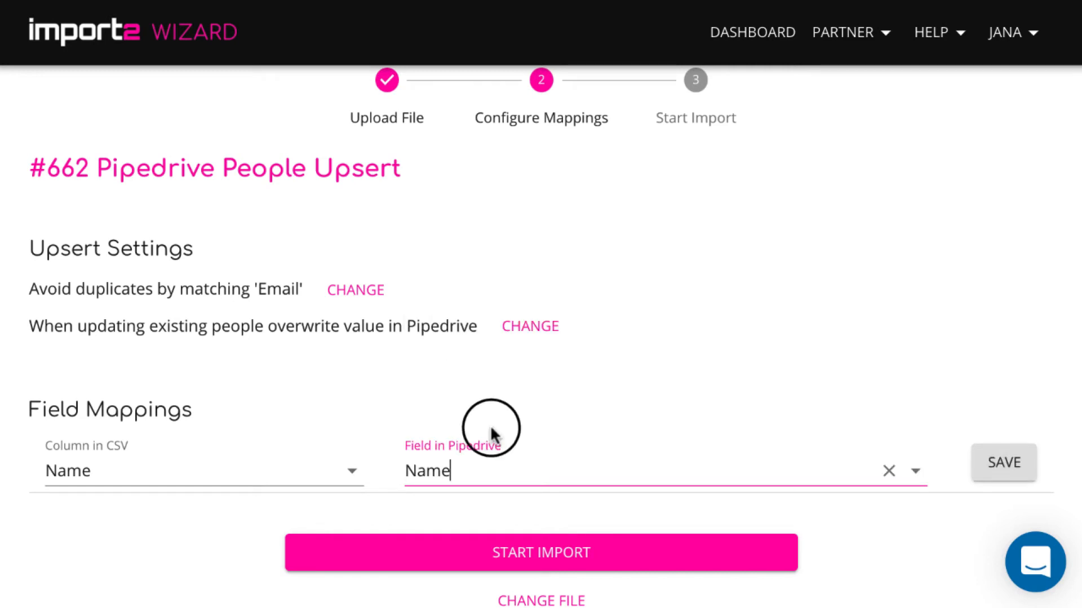
pyautogui.click(1008, 468)
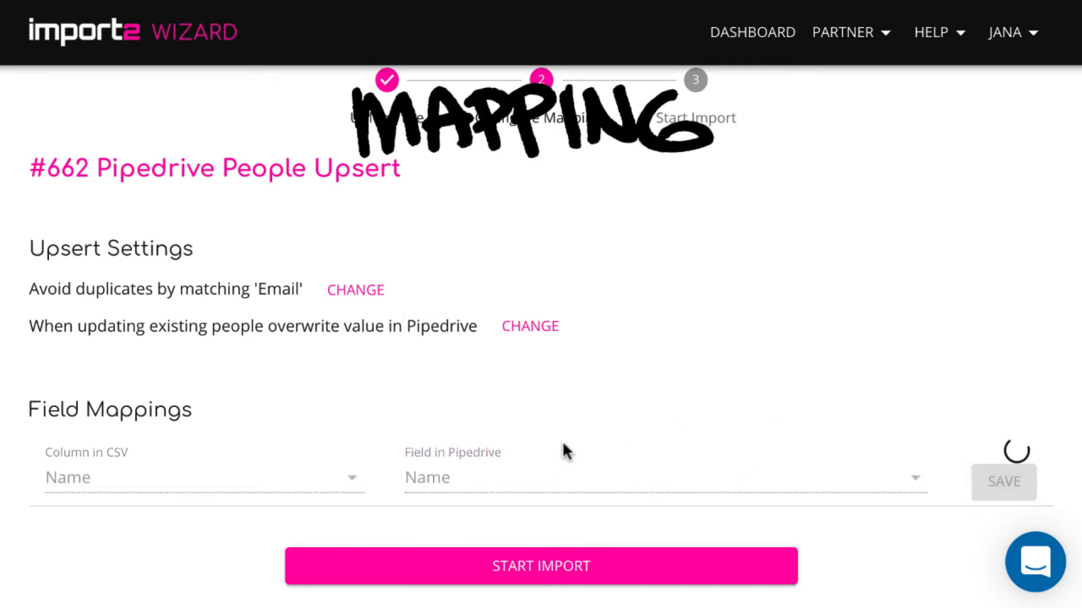
# Map the CSV Email column to the Pipedrive Email field with label work and save it.
pyautogui.scroll(-2, 563, 444)
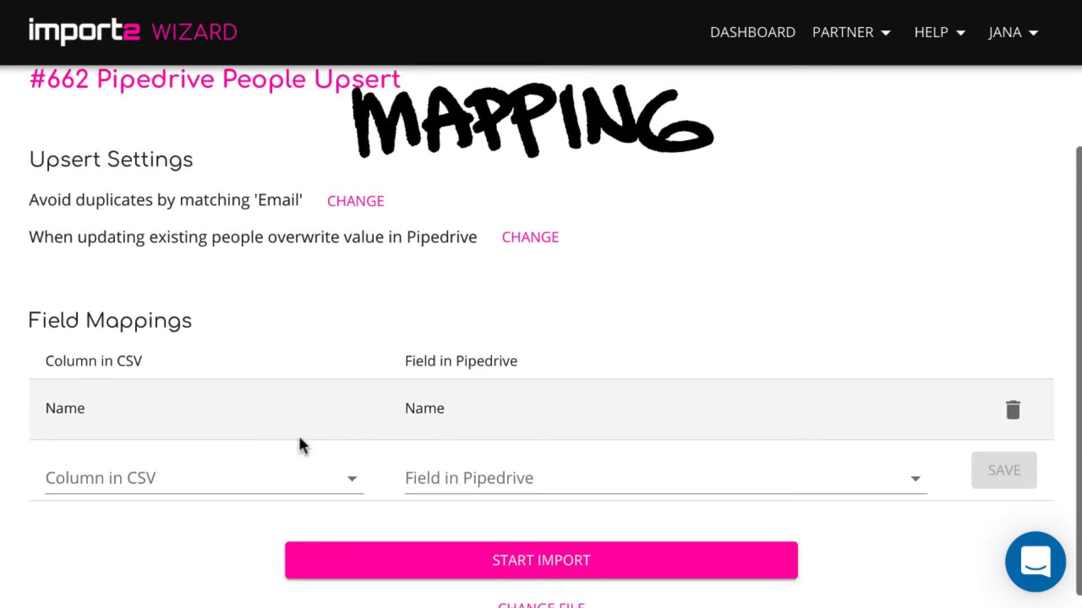
pyautogui.click(328, 473)
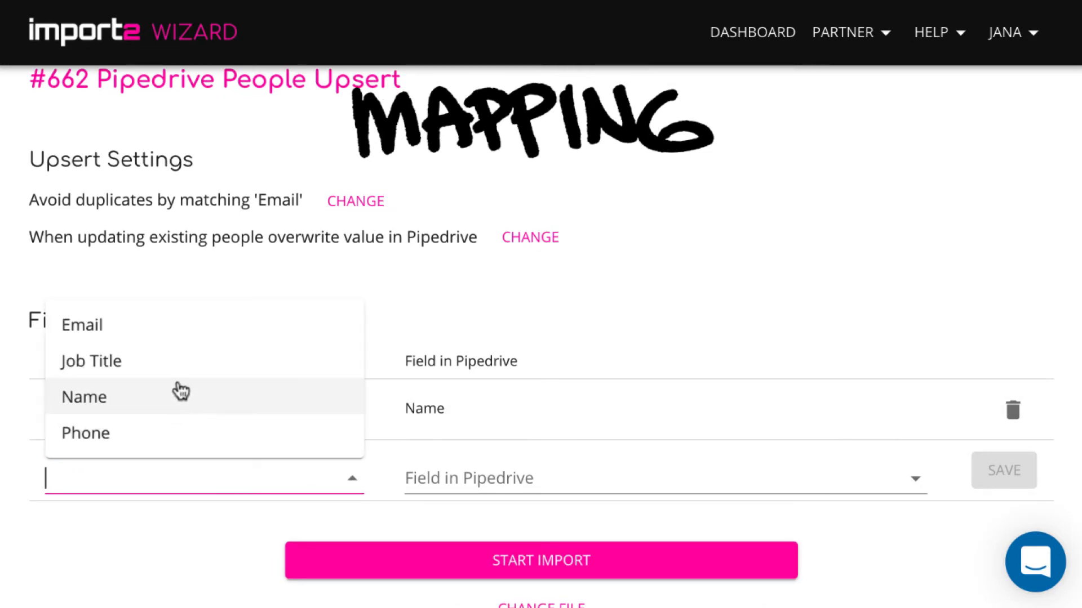
pyautogui.click(174, 327)
pyautogui.click(459, 476)
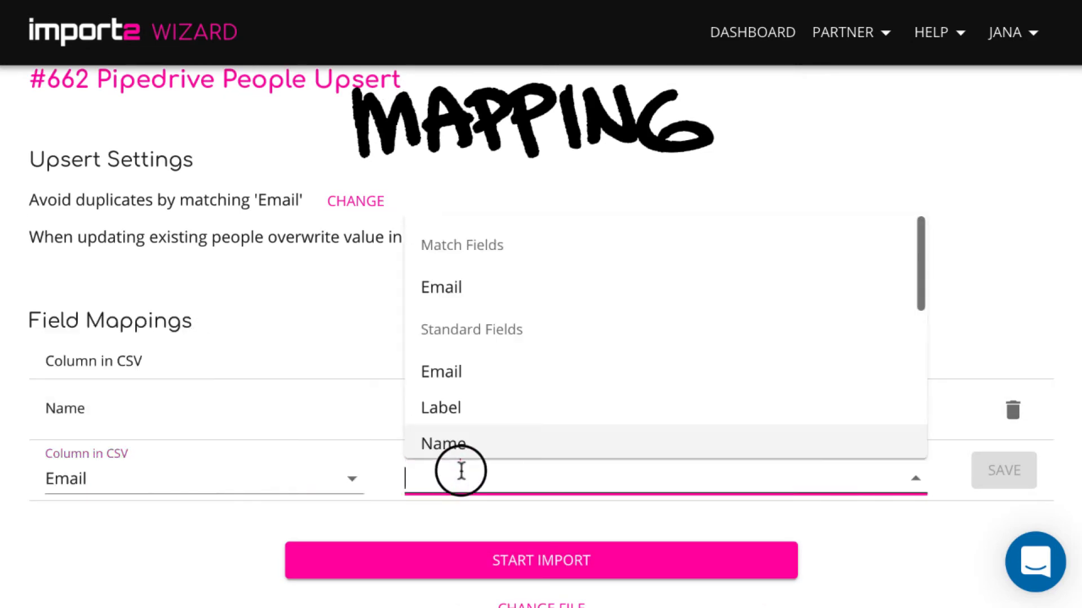
pyautogui.click(526, 290)
pyautogui.click(902, 481)
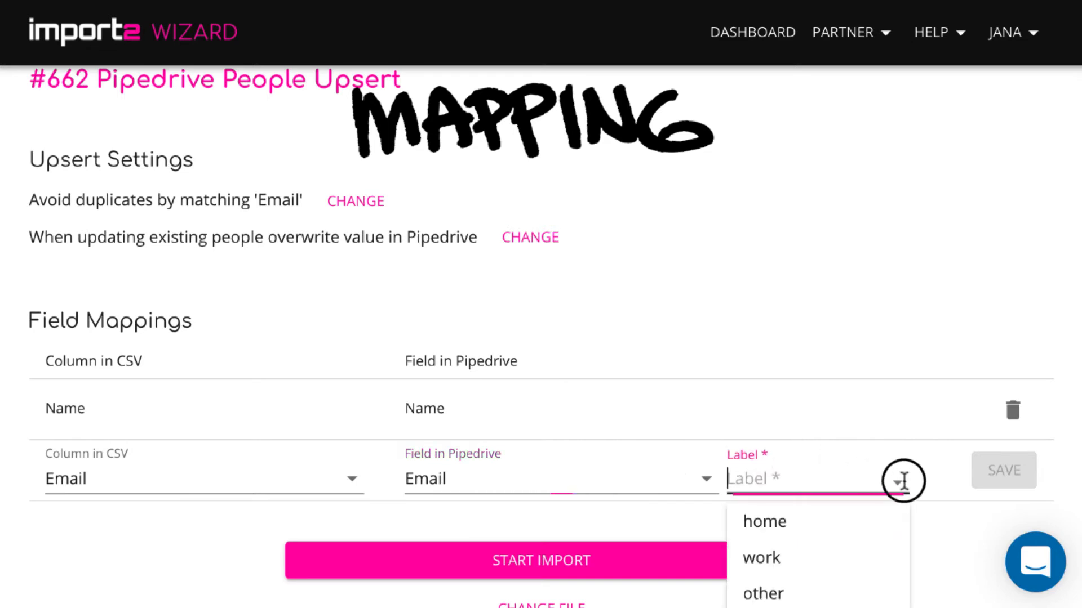
pyautogui.click(844, 562)
pyautogui.click(986, 465)
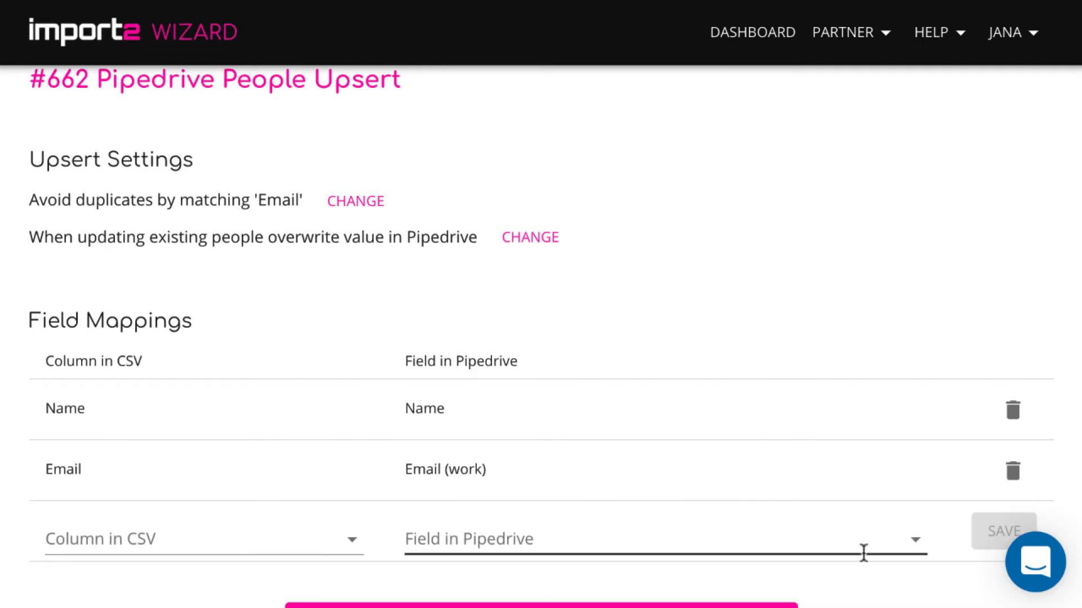
# Map the CSV Job Title column to the custom Pipedrive Job Title field and save the mapping.
pyautogui.scroll(-2, 863, 553)
pyautogui.click(352, 461)
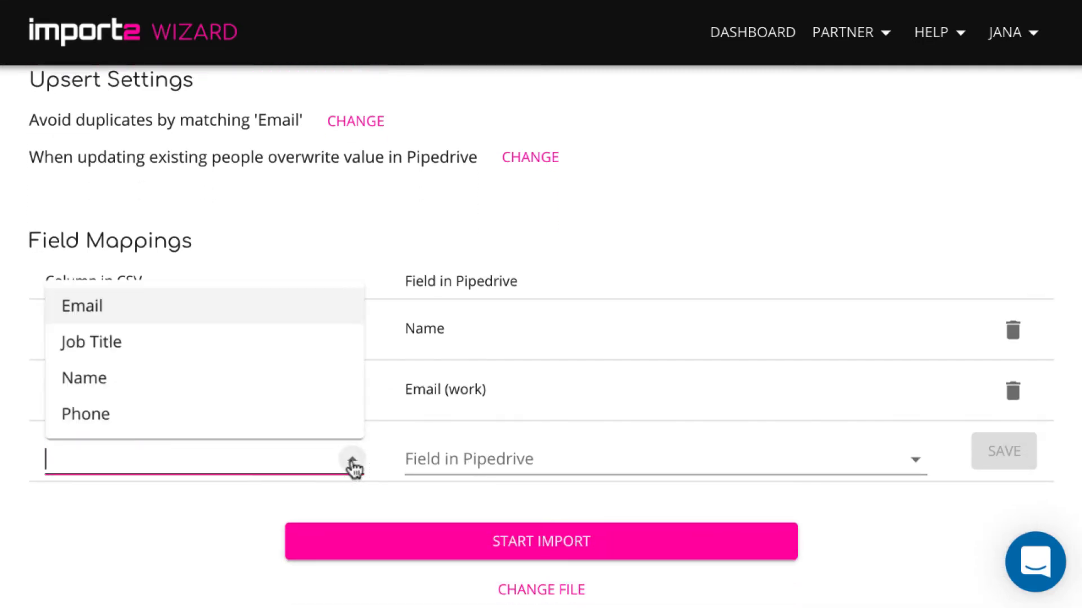
pyautogui.click(258, 338)
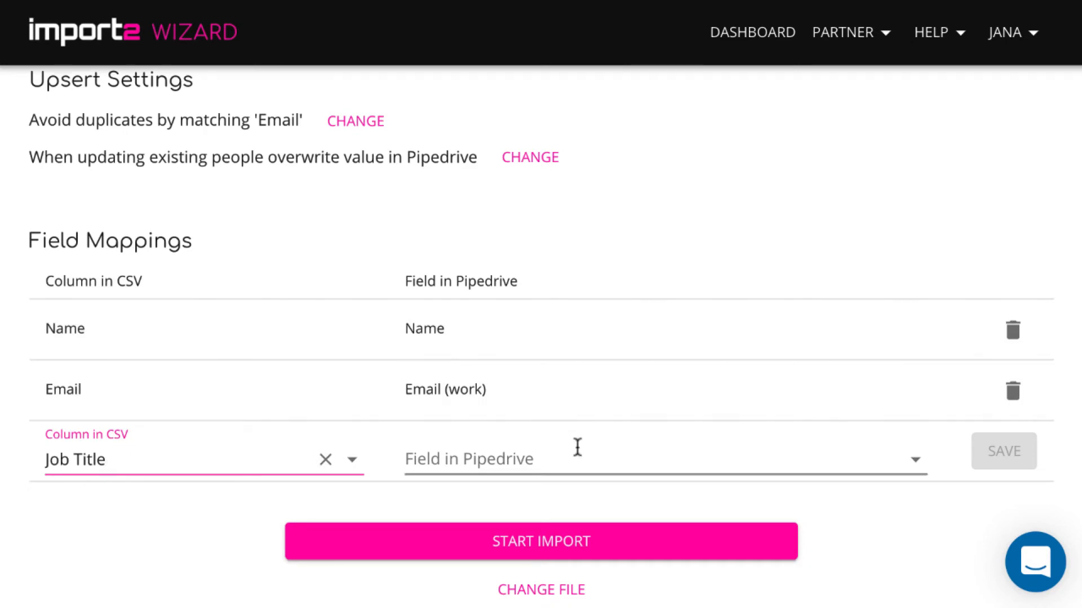
pyautogui.click(578, 448)
pyautogui.scroll(-2, 558, 389)
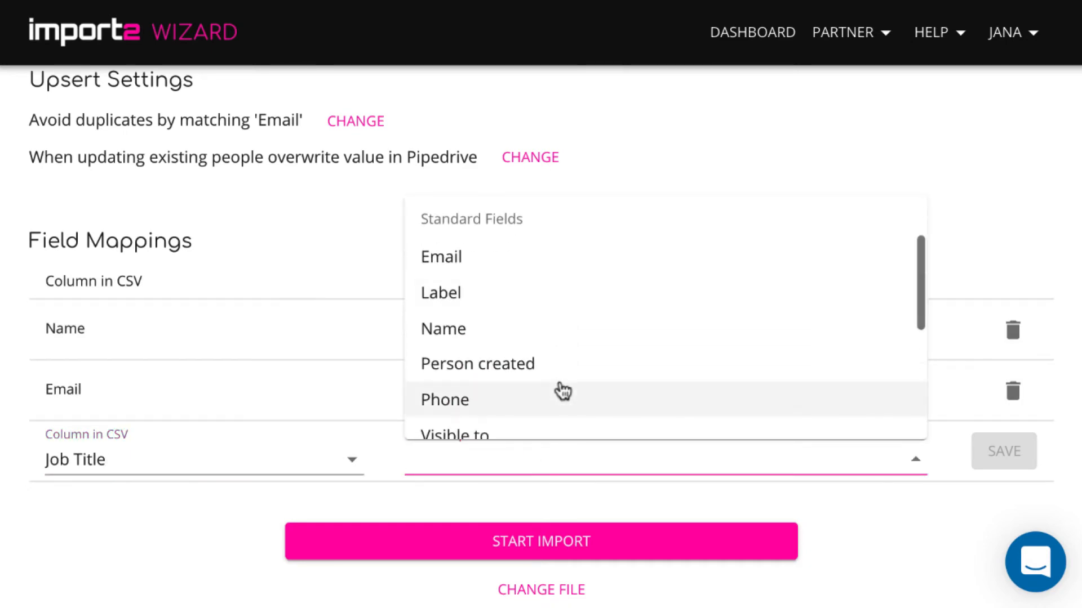
pyautogui.scroll(-5, 561, 391)
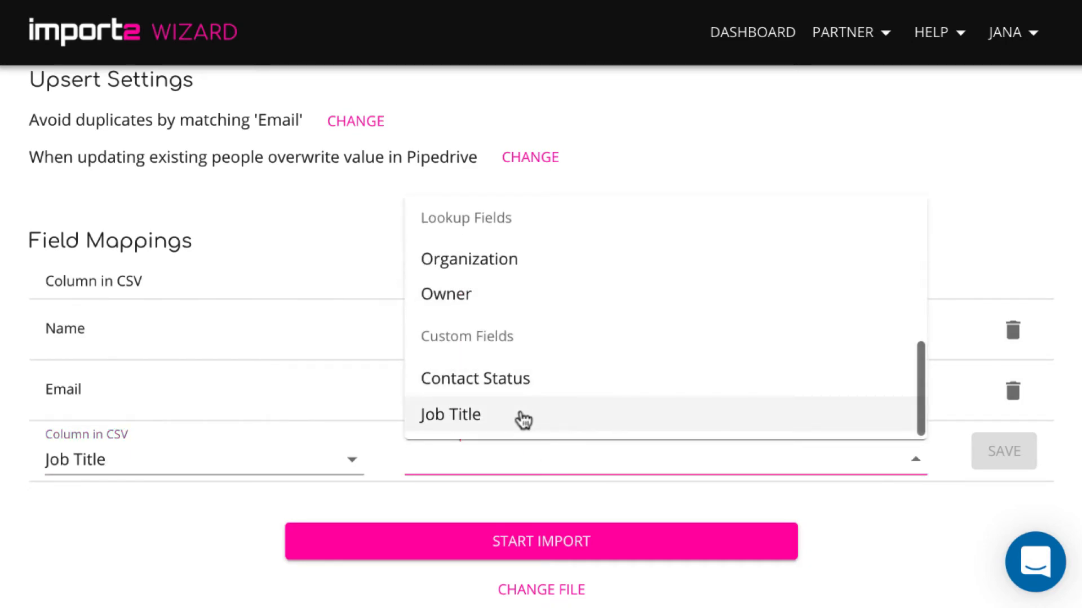
pyautogui.click(523, 420)
pyautogui.click(994, 459)
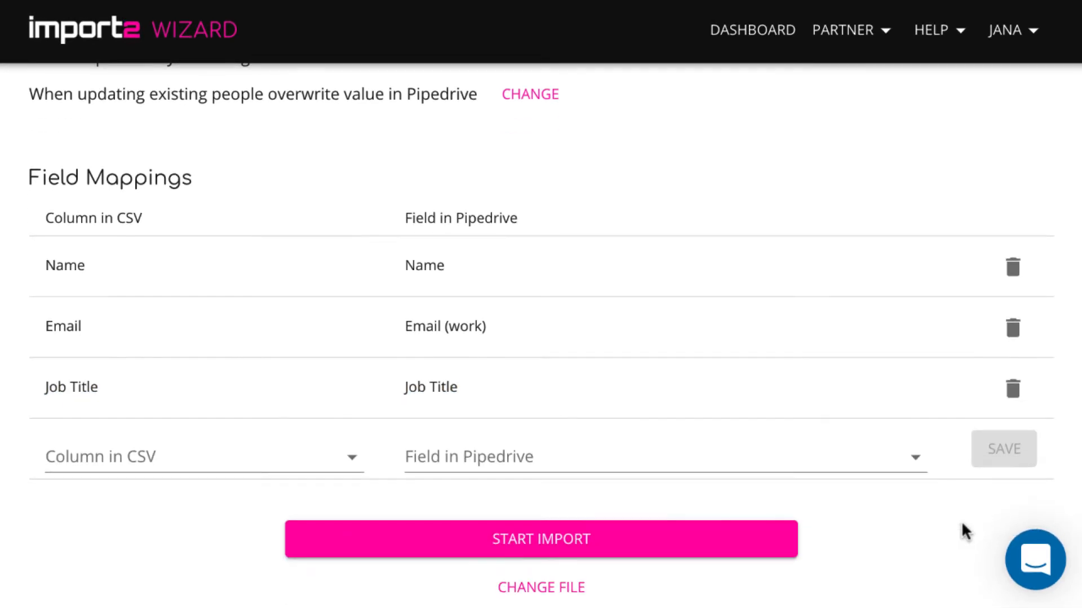
# Map the CSV Phone column to the Pipedrive Phone field with label work and save it.
pyautogui.click(351, 457)
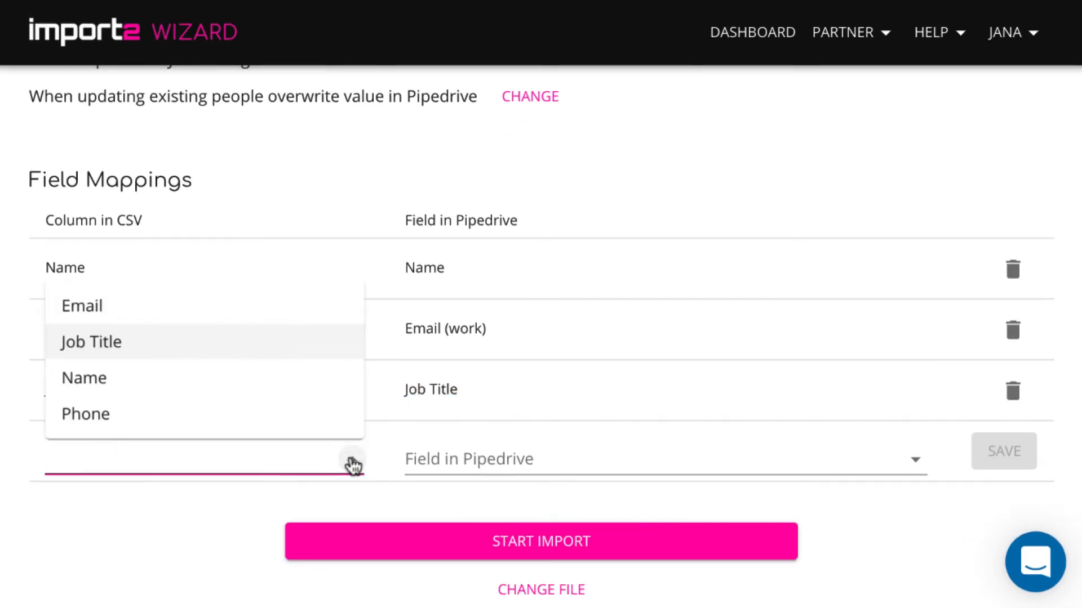
pyautogui.click(311, 422)
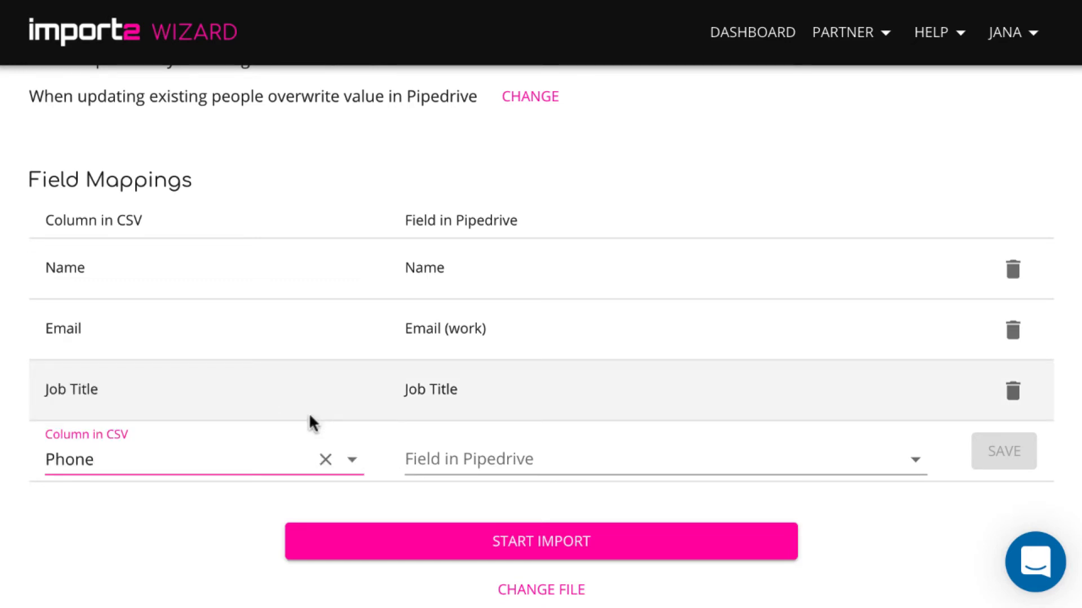
pyautogui.click(515, 459)
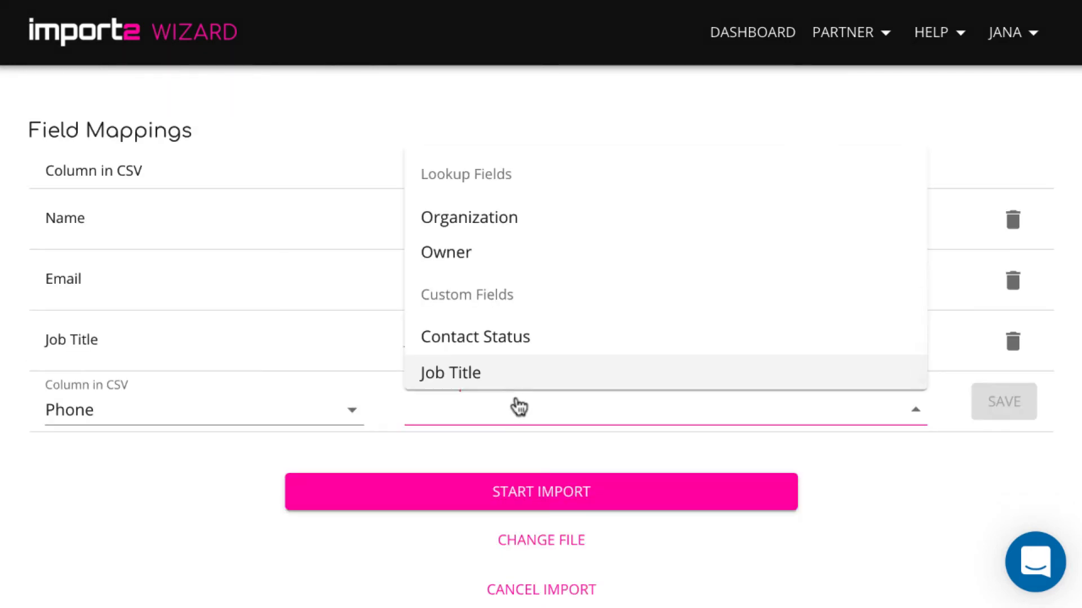
pyautogui.scroll(4, 582, 325)
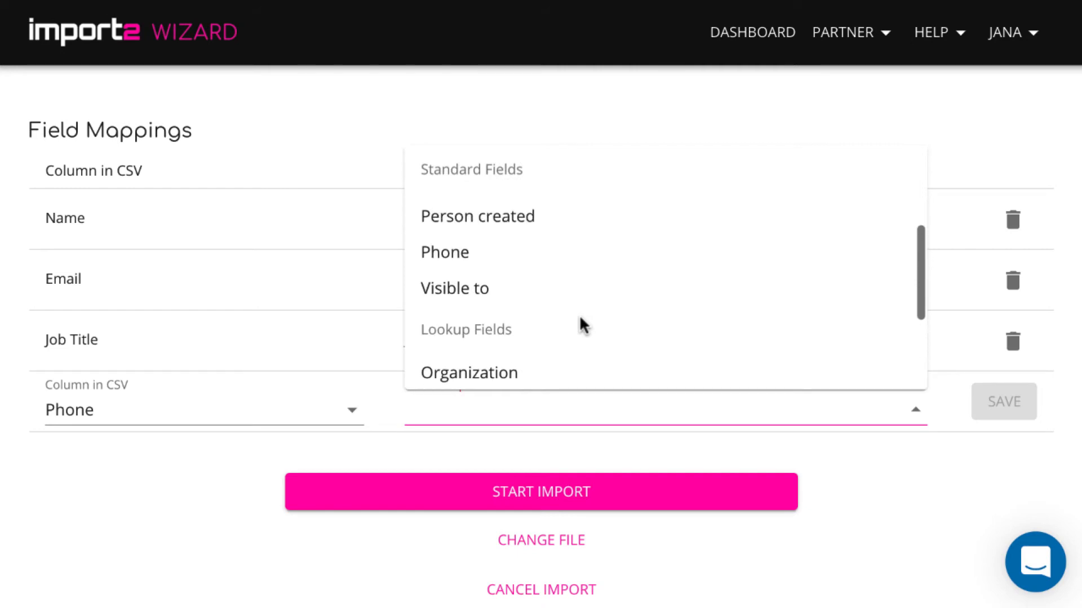
pyautogui.click(499, 287)
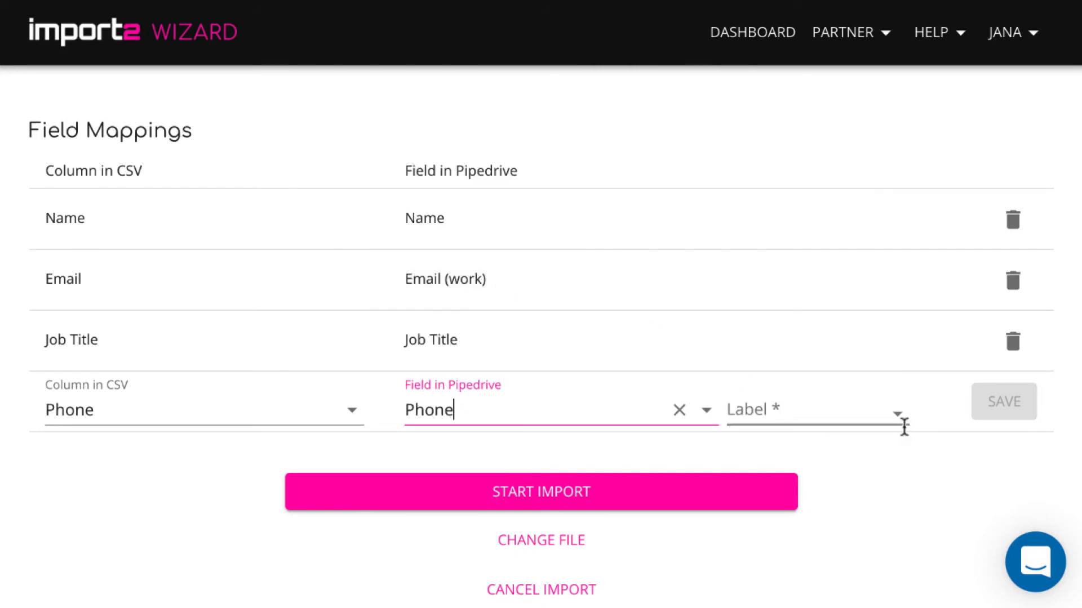
pyautogui.click(900, 407)
pyautogui.click(870, 489)
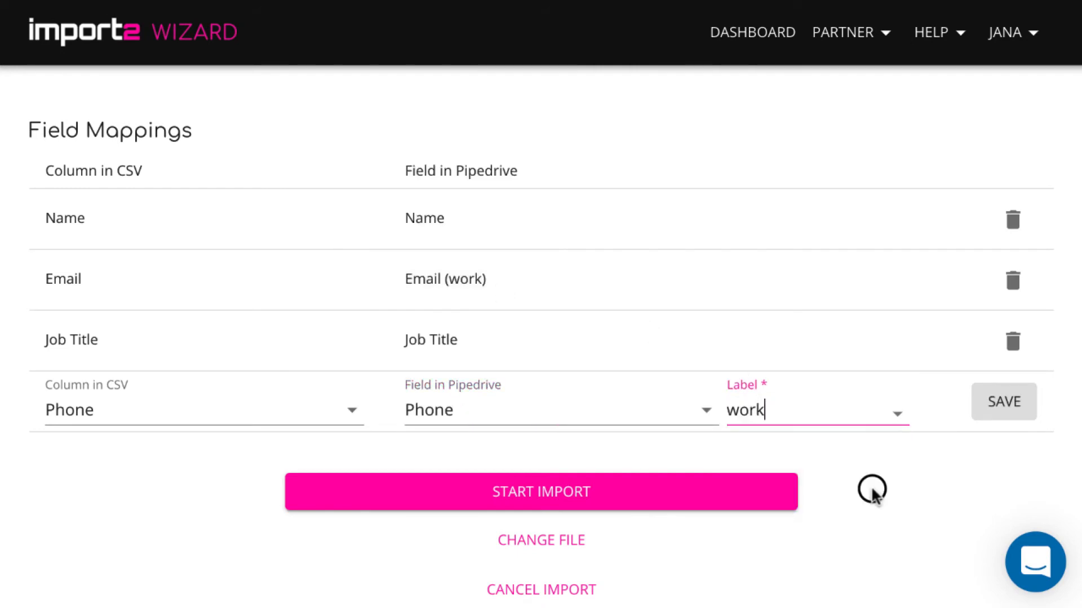
pyautogui.click(1019, 414)
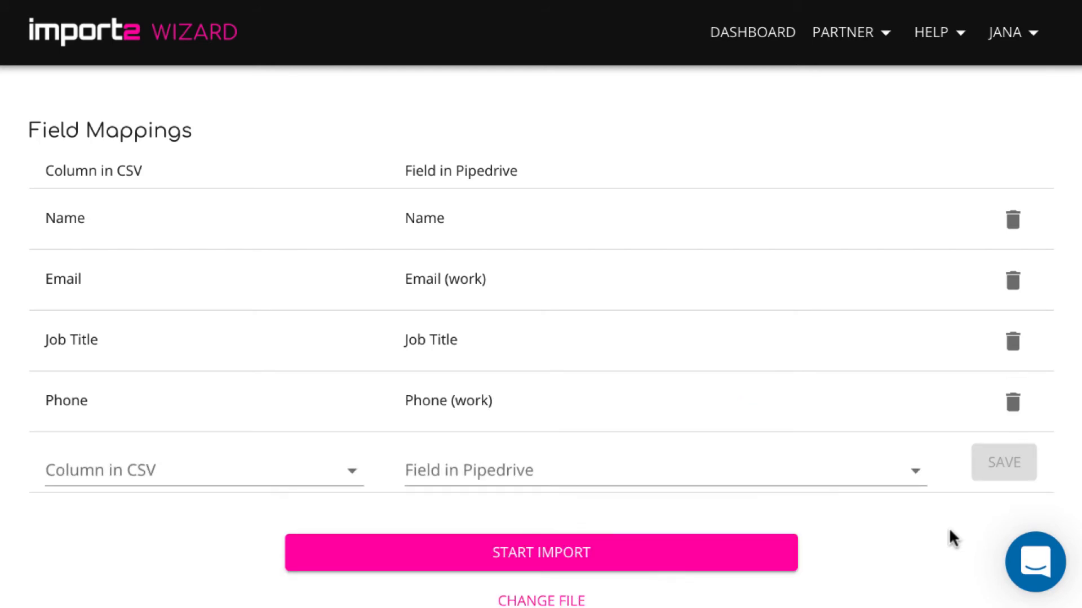
# Start the people upsert import.
pyautogui.scroll(4, 832, 570)
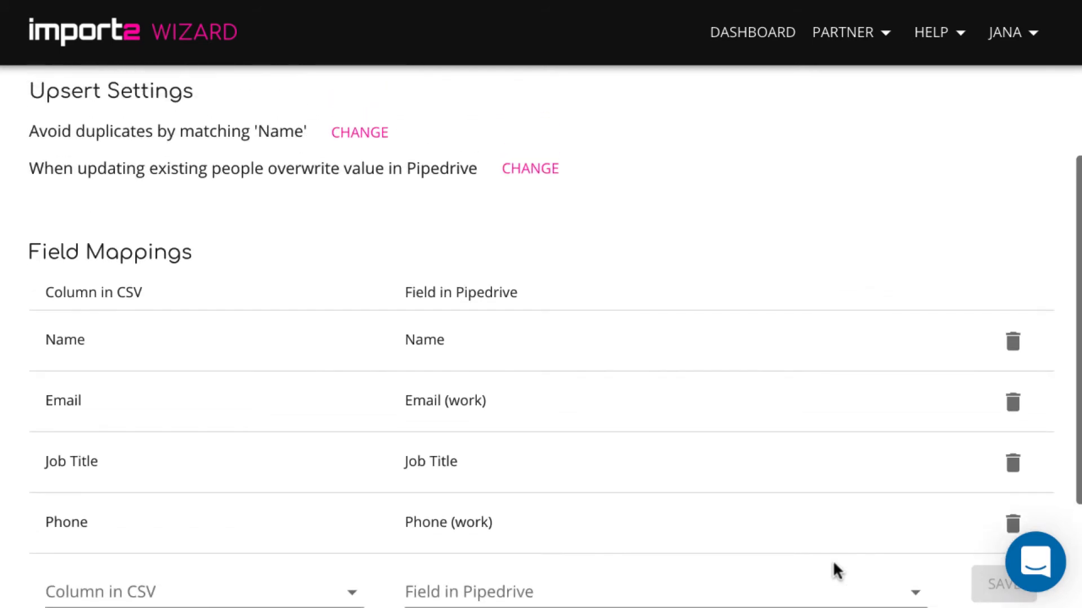
pyautogui.scroll(2, 832, 560)
pyautogui.scroll(-4, 833, 559)
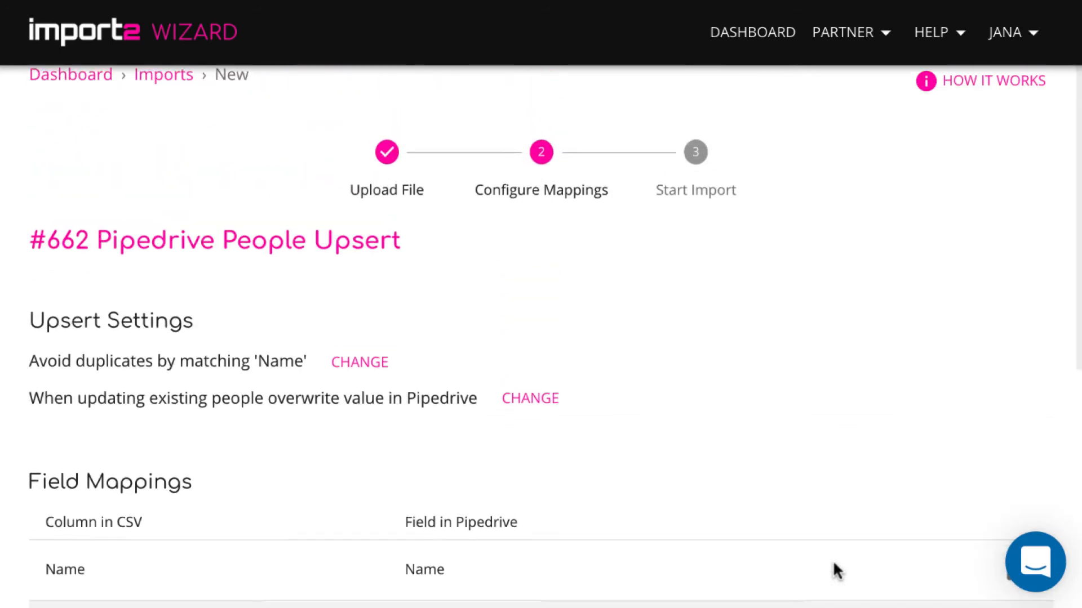
pyautogui.scroll(-3, 832, 560)
pyautogui.click(750, 505)
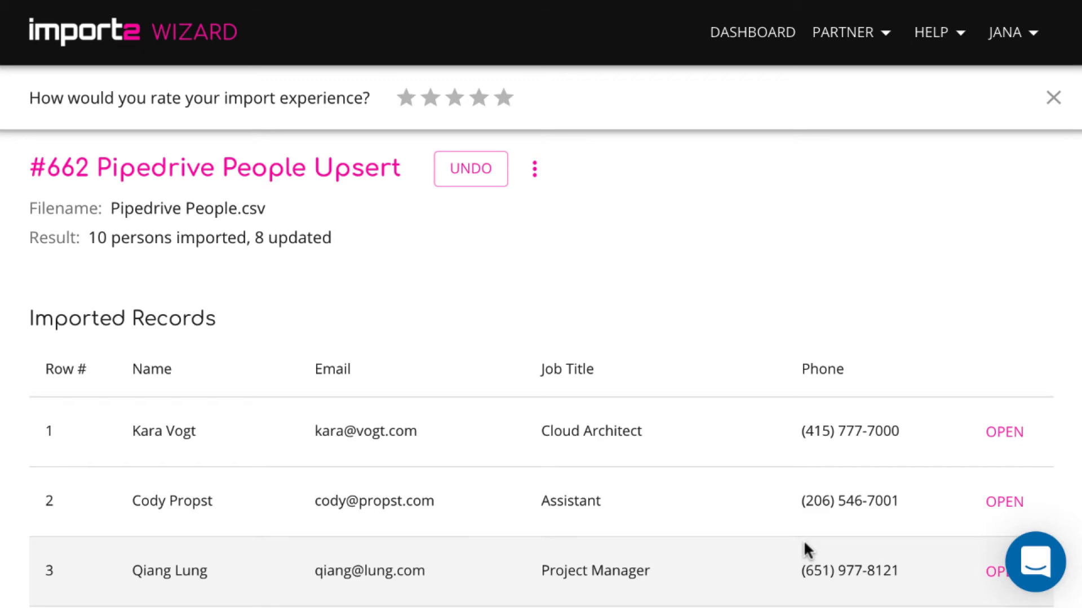
# Scroll through the imported records and open the ninth person's record in Pipedrive.
pyautogui.scroll(-8, 852, 423)
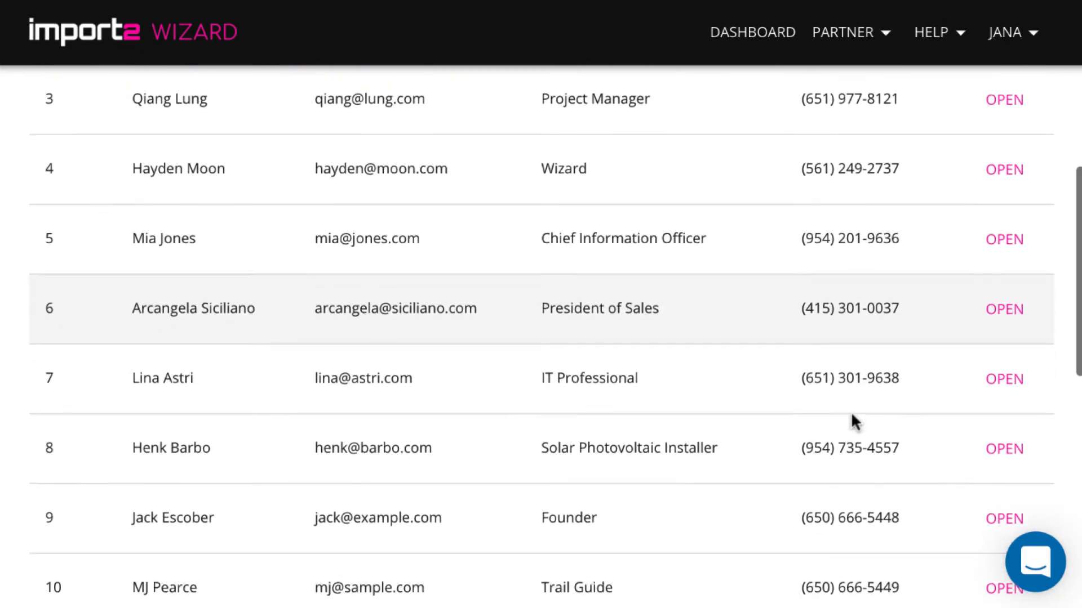
pyautogui.scroll(-3, 853, 422)
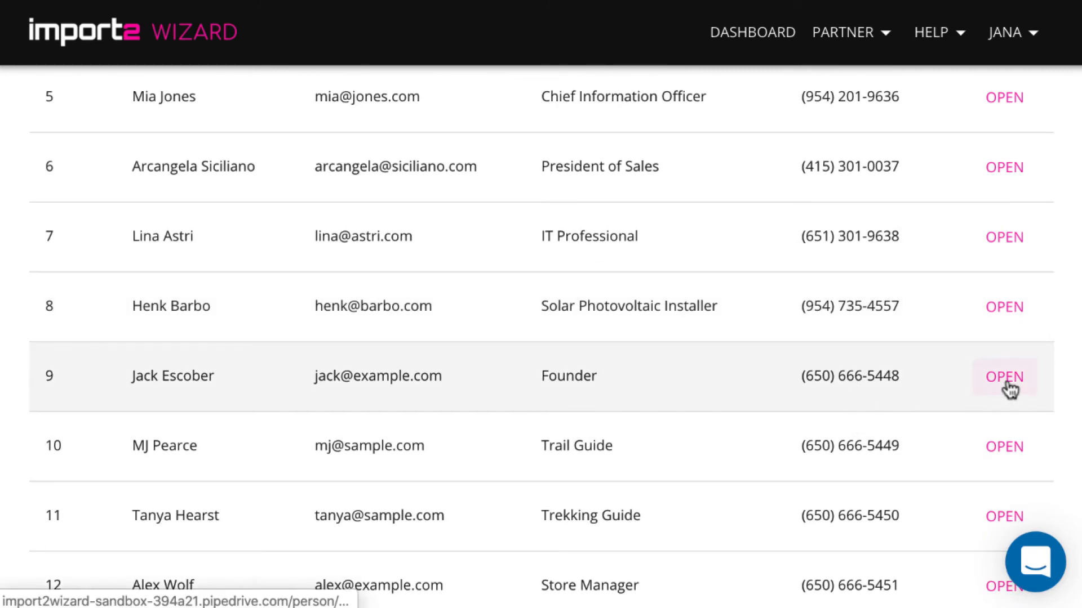
pyautogui.click(1005, 378)
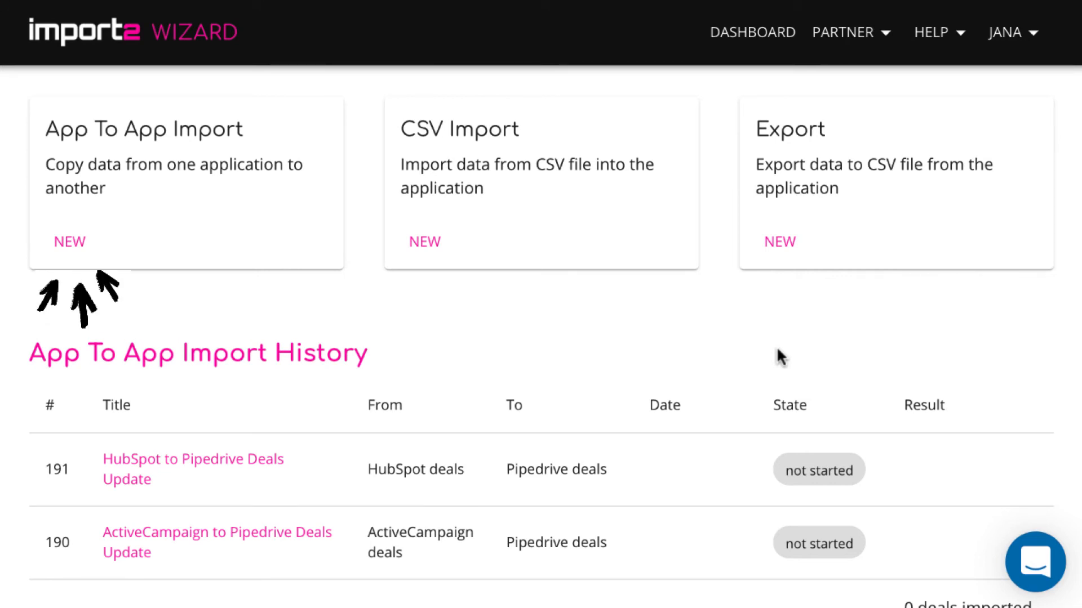
# Start a new app-to-app import with HubSpot as the source application.
pyautogui.click(80, 243)
pyautogui.click(267, 301)
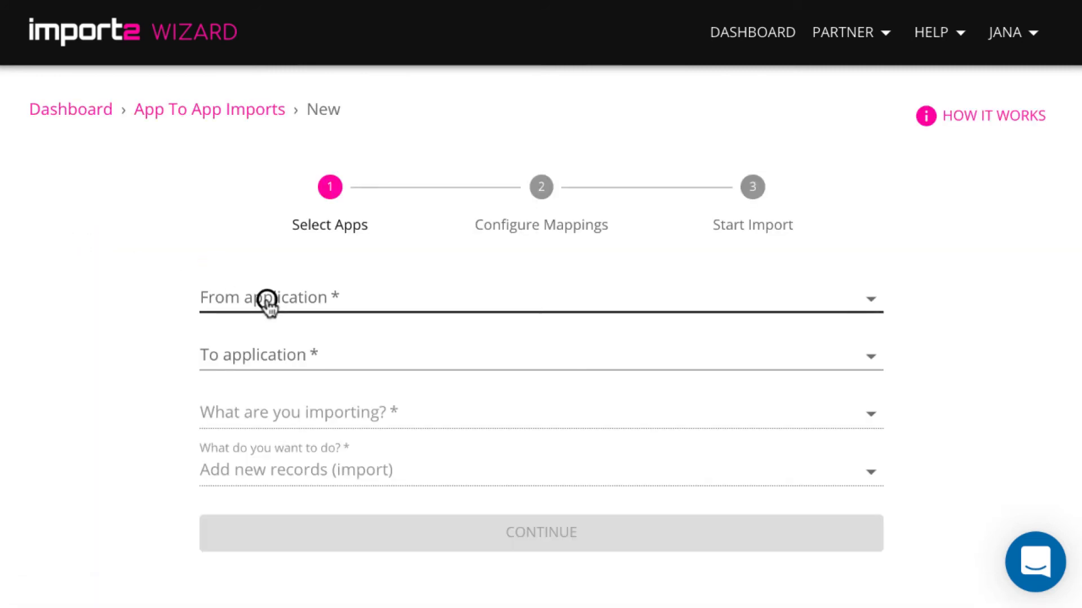
pyautogui.scroll(-6, 356, 379)
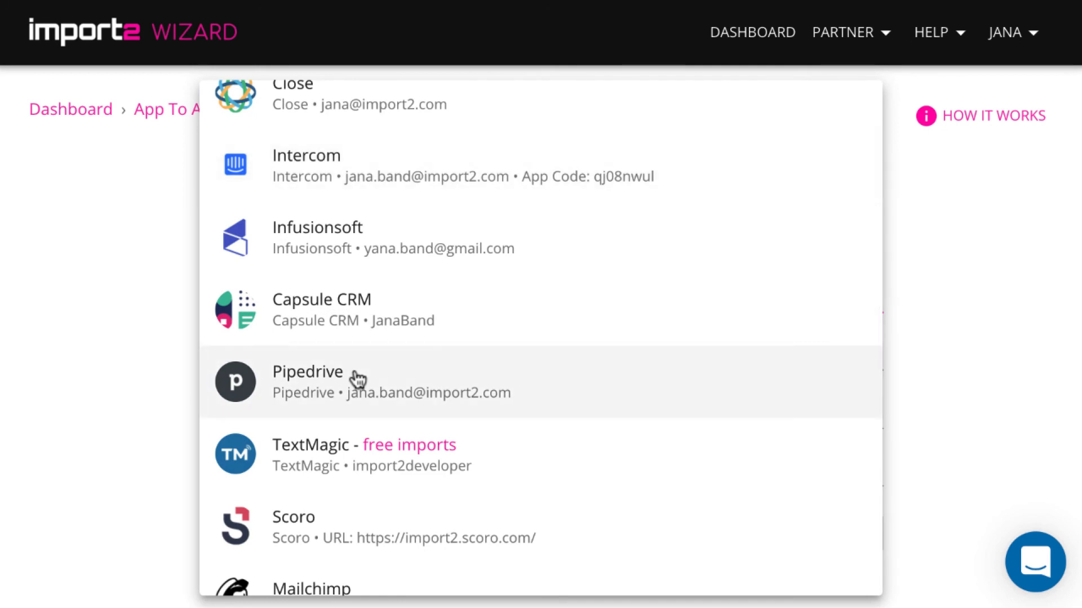
pyautogui.scroll(-4, 357, 378)
pyautogui.scroll(-4, 357, 379)
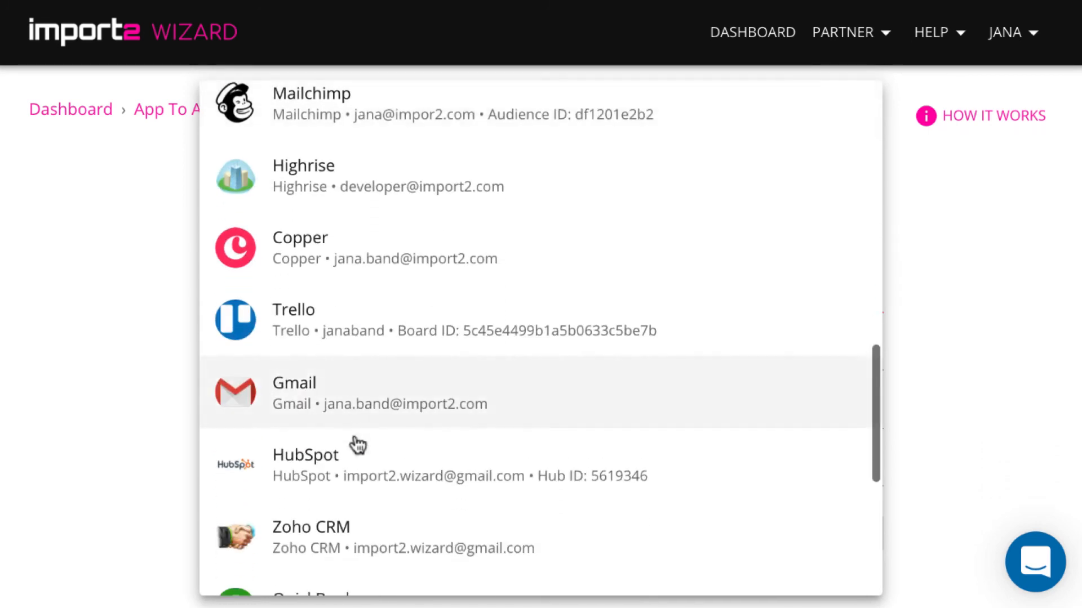
pyautogui.click(352, 475)
# Set Pipedrive as the destination application.
pyautogui.click(379, 383)
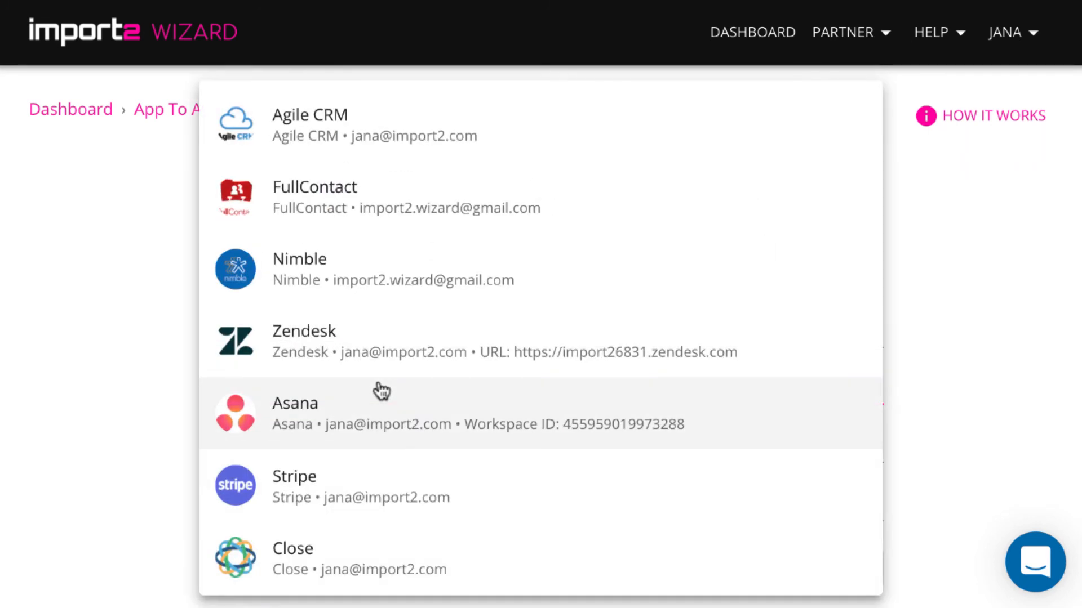
pyautogui.scroll(-4, 380, 388)
pyautogui.scroll(-3, 381, 389)
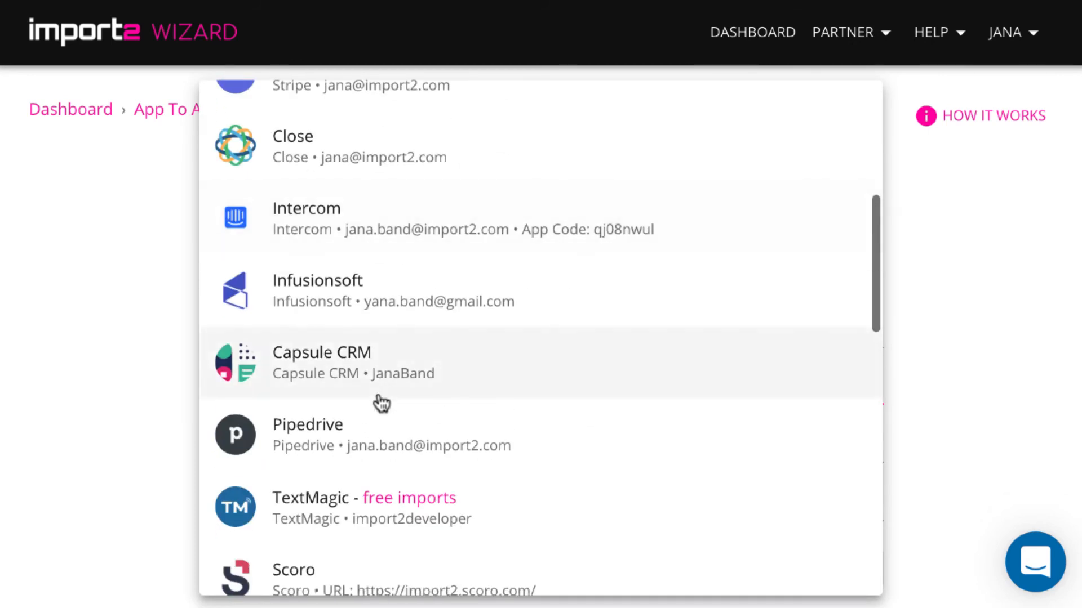
pyautogui.click(379, 428)
# Choose other objects, importing HubSpot Deals into Pipedrive Deals.
pyautogui.click(368, 494)
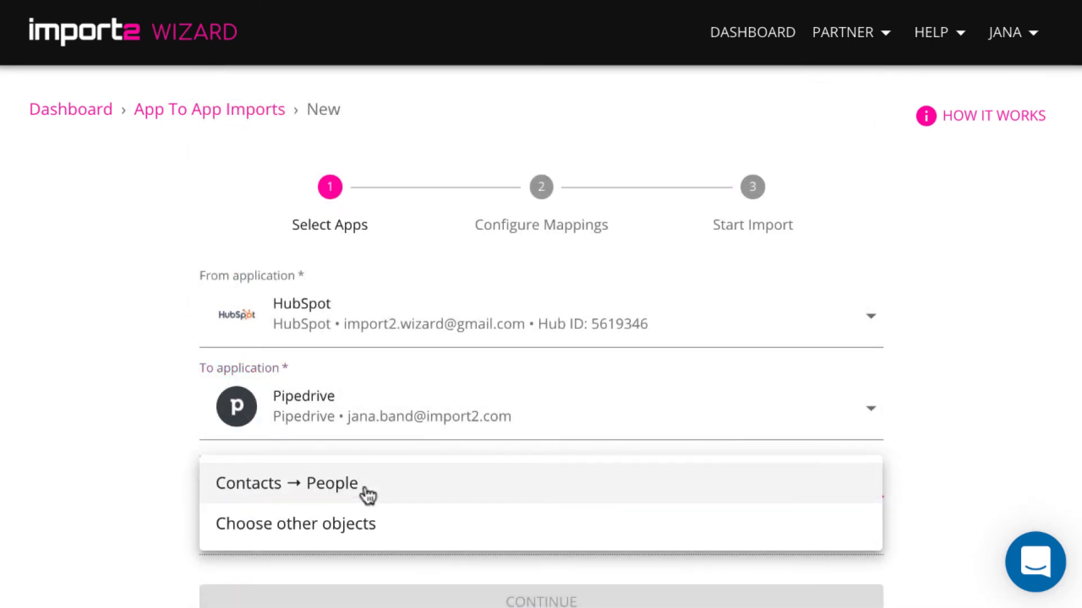
pyautogui.click(380, 522)
pyautogui.click(386, 496)
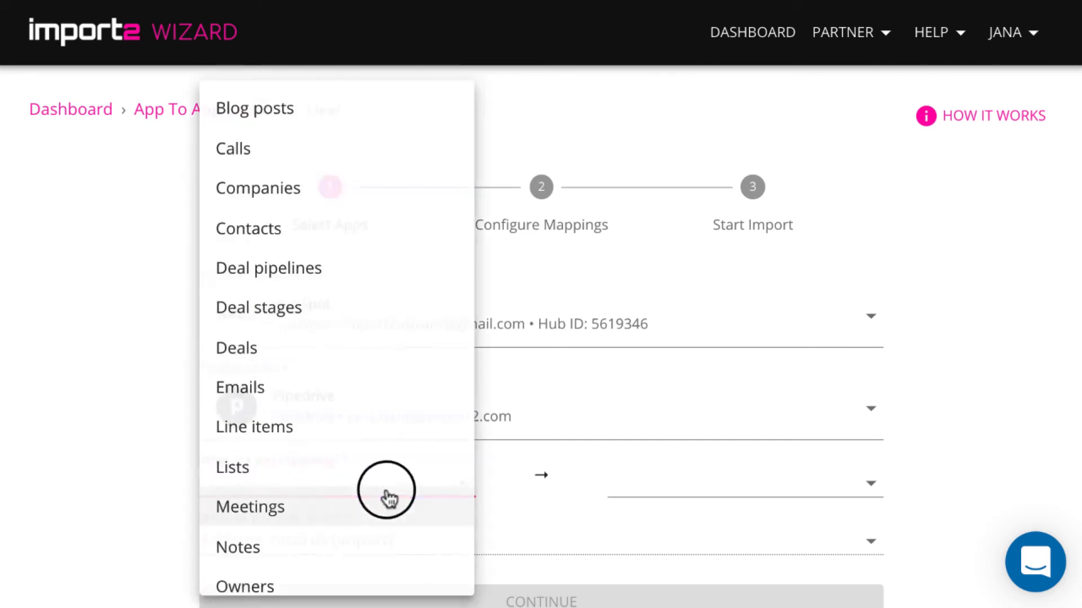
pyautogui.click(295, 346)
pyautogui.click(695, 484)
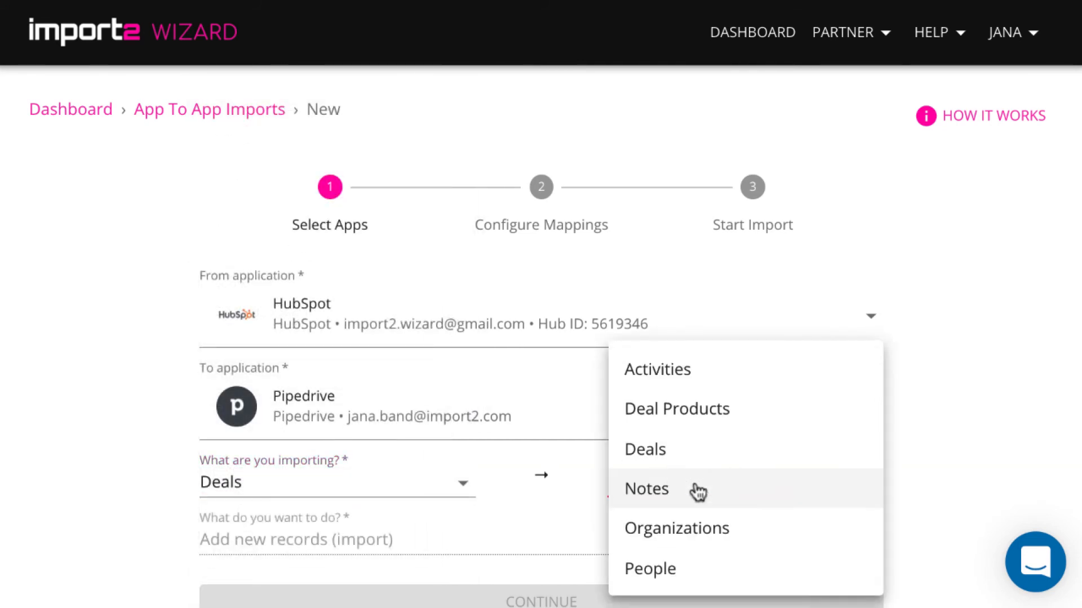
pyautogui.click(686, 448)
# Set the action to update existing records and continue to the mapping stage.
pyautogui.click(788, 504)
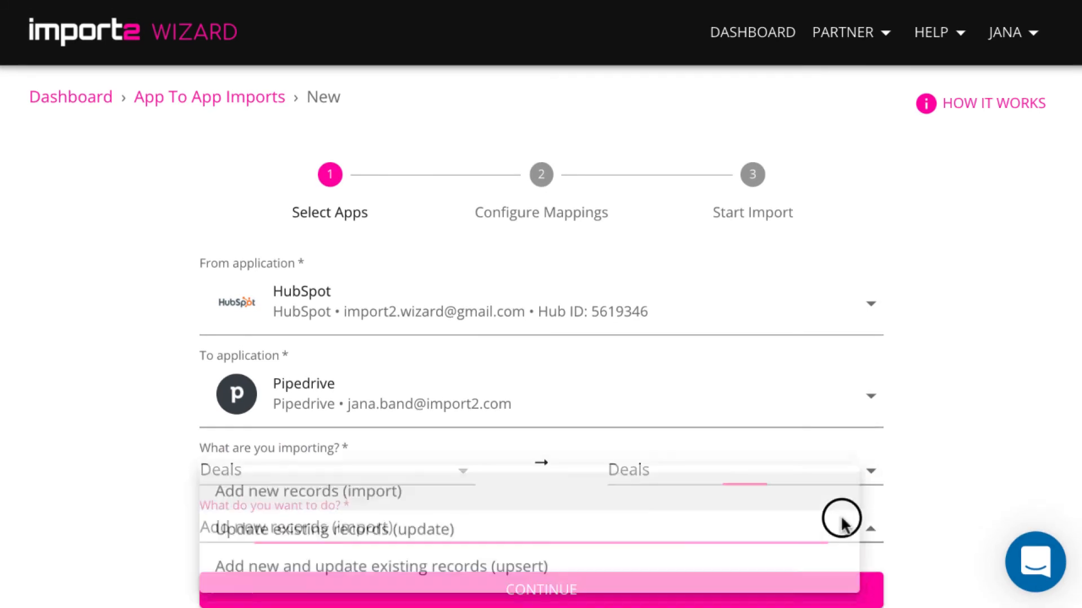
pyautogui.click(523, 534)
pyautogui.click(554, 589)
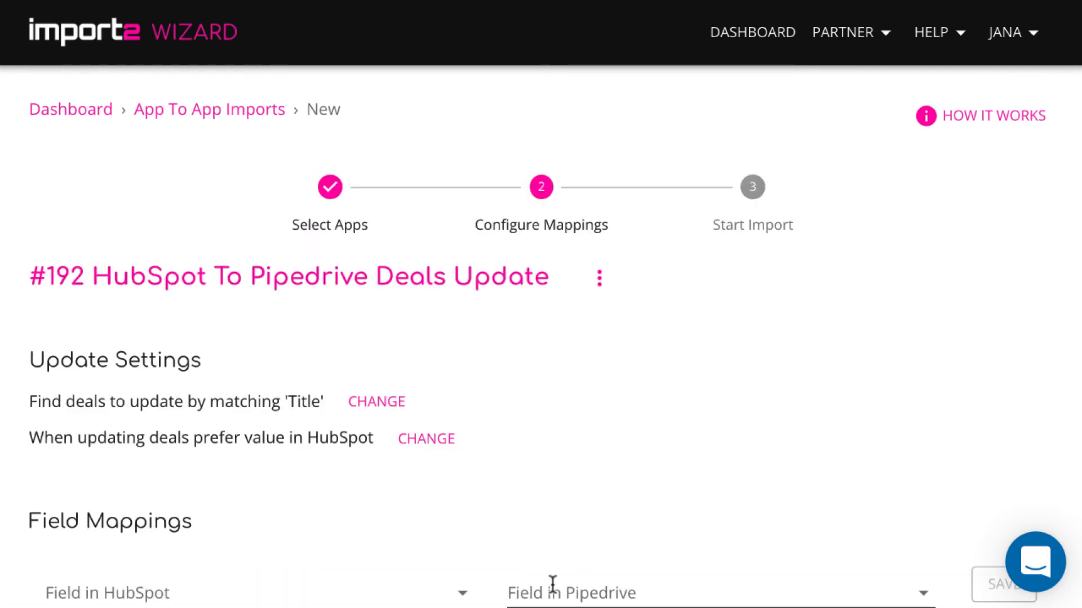
# Map the HubSpot Deal Name field to the Pipedrive Title field and save the mapping.
pyautogui.scroll(-2, 597, 496)
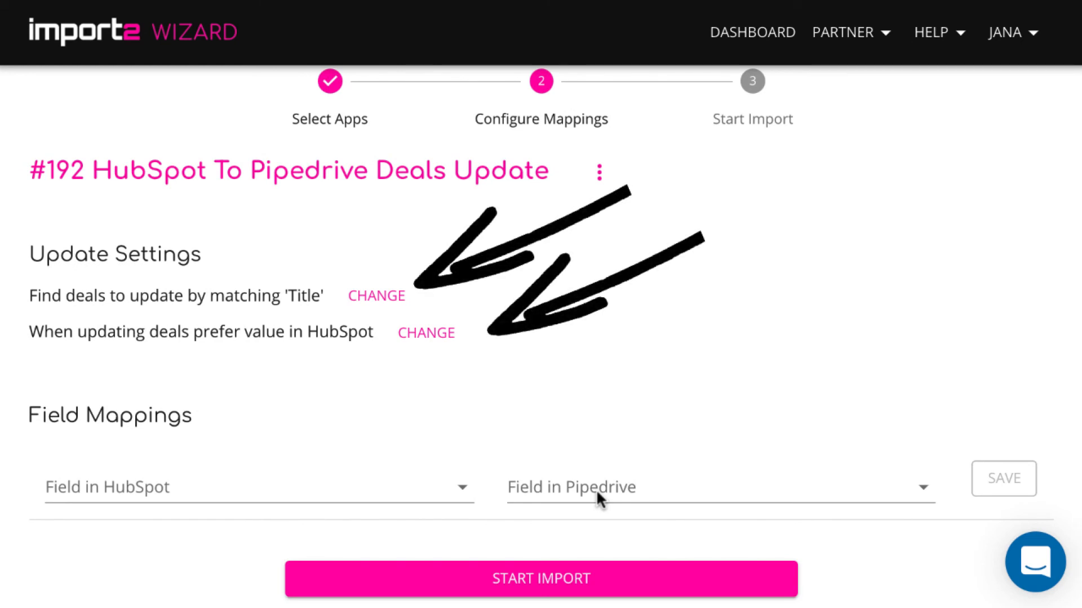
pyautogui.scroll(-1, 596, 489)
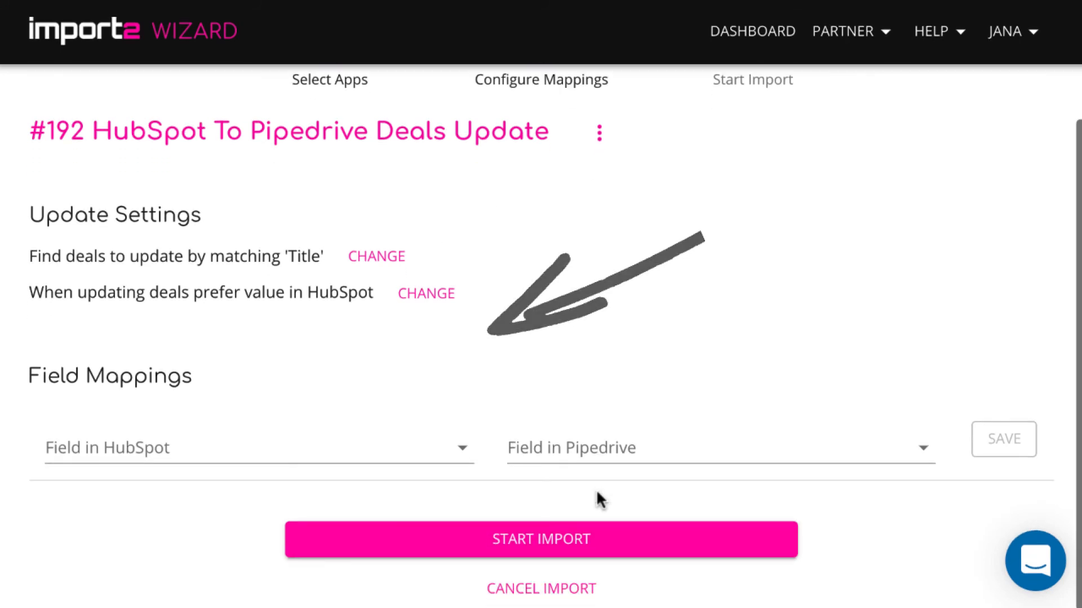
pyautogui.click(464, 449)
pyautogui.write('na')
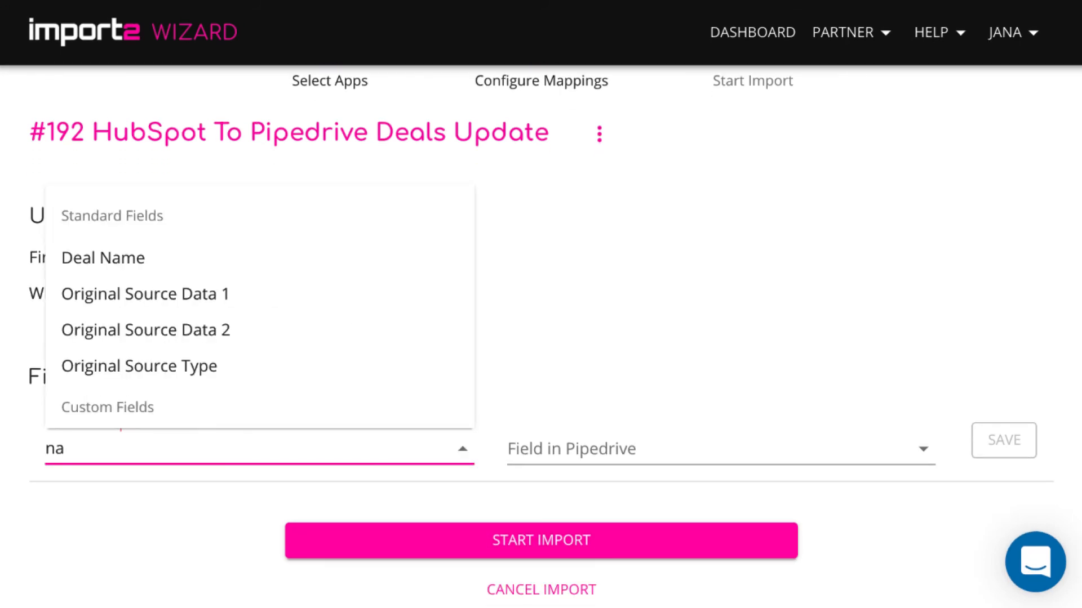
pyautogui.click(159, 251)
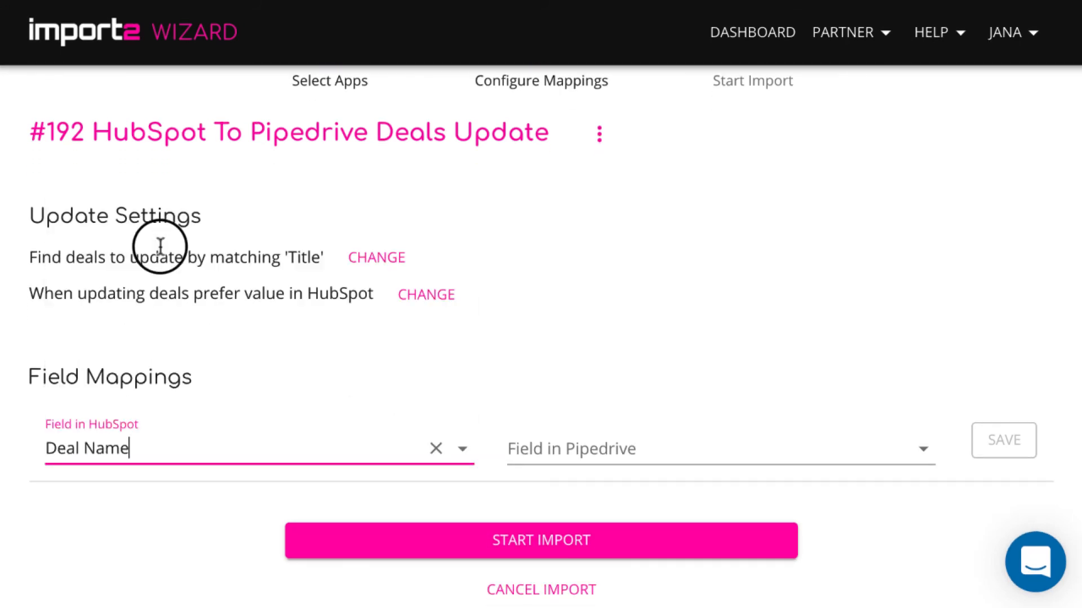
pyautogui.click(551, 451)
pyautogui.write('ti')
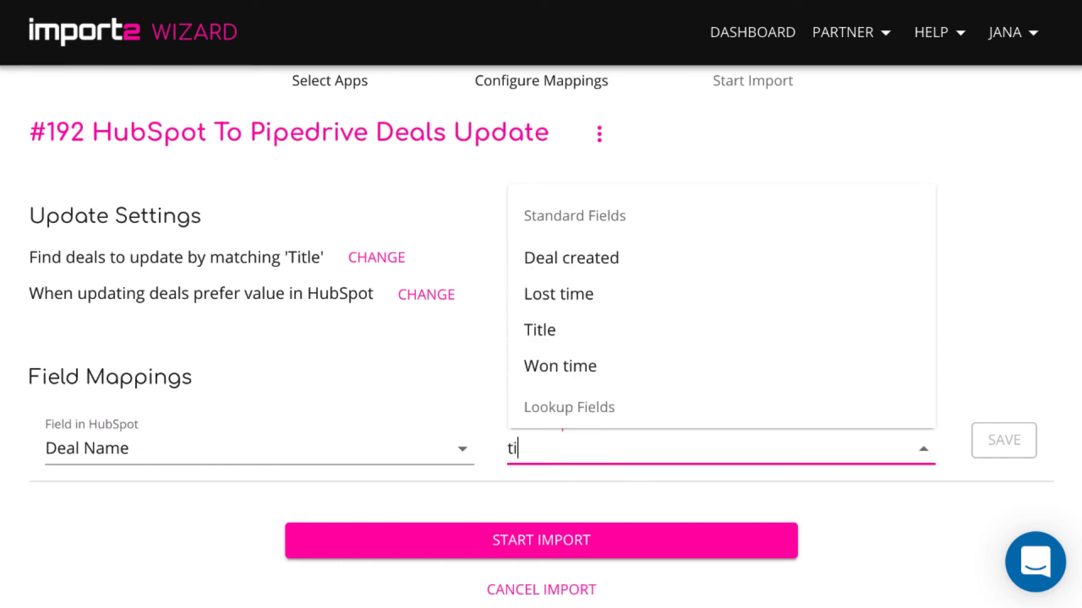
pyautogui.click(543, 324)
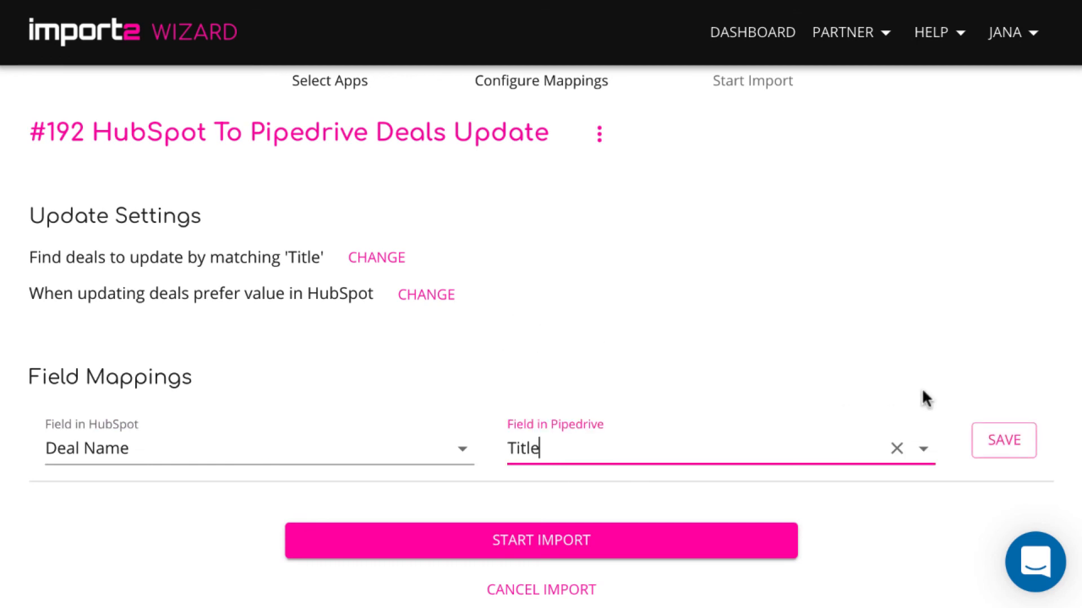
pyautogui.click(1001, 440)
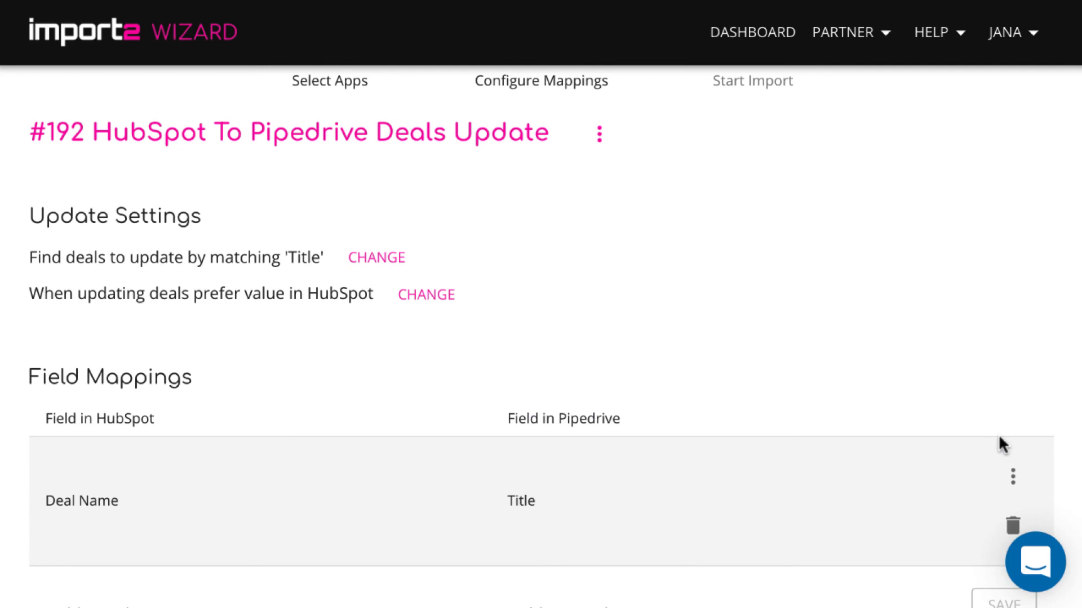
# Start the deals update import and open the first updated deal in Pipedrive.
pyautogui.scroll(-2, 642, 385)
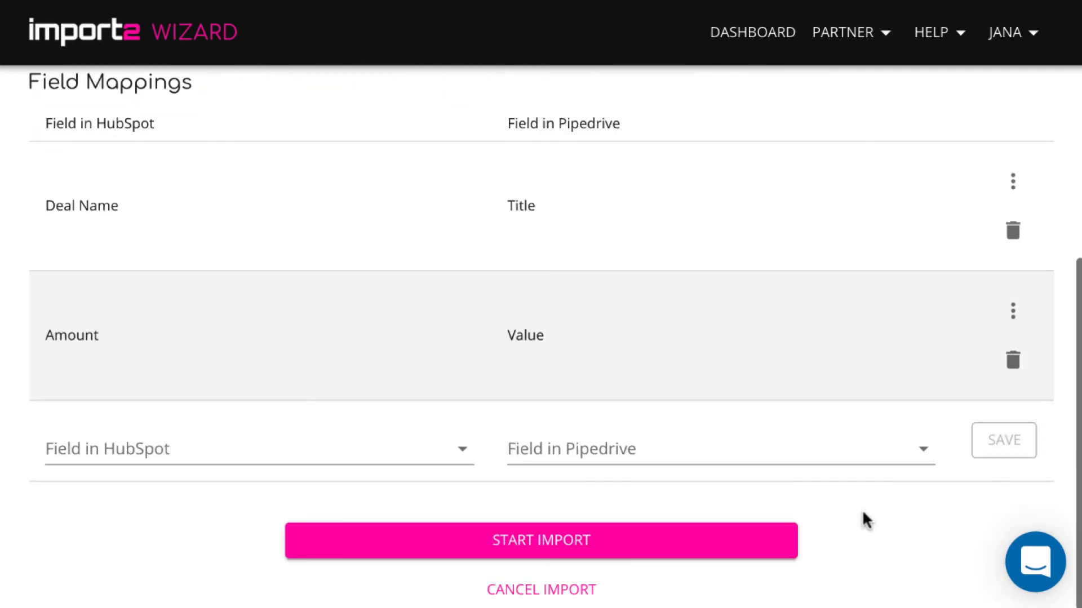
pyautogui.click(698, 552)
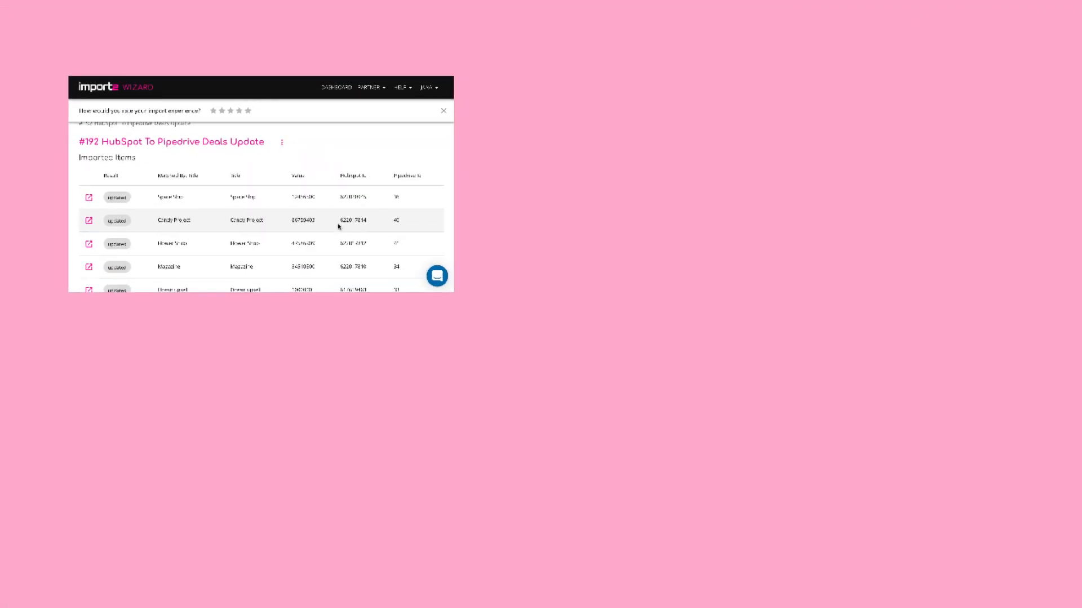
pyautogui.click(89, 197)
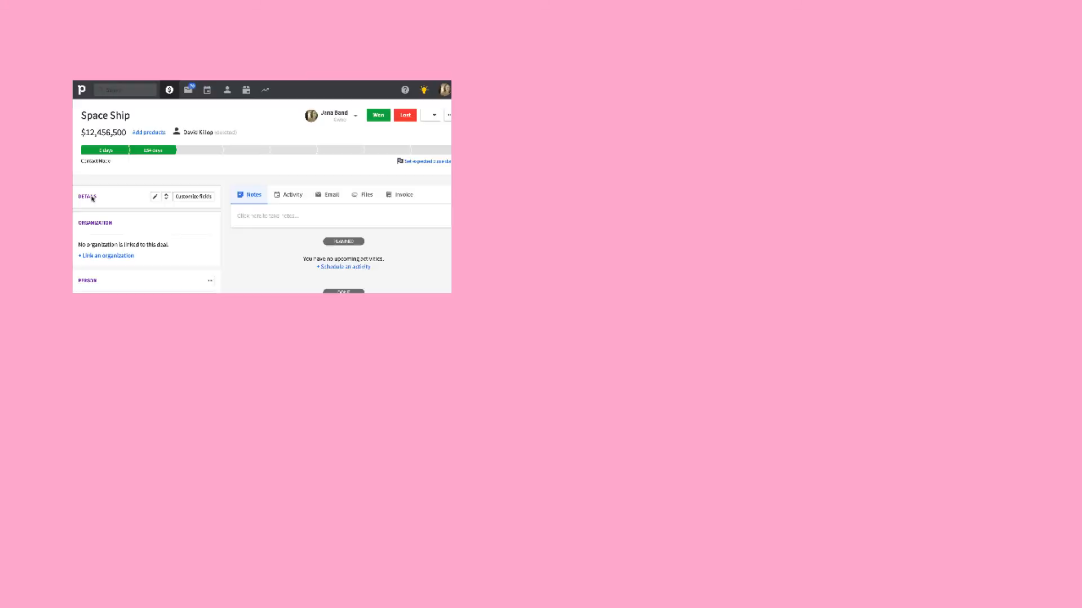